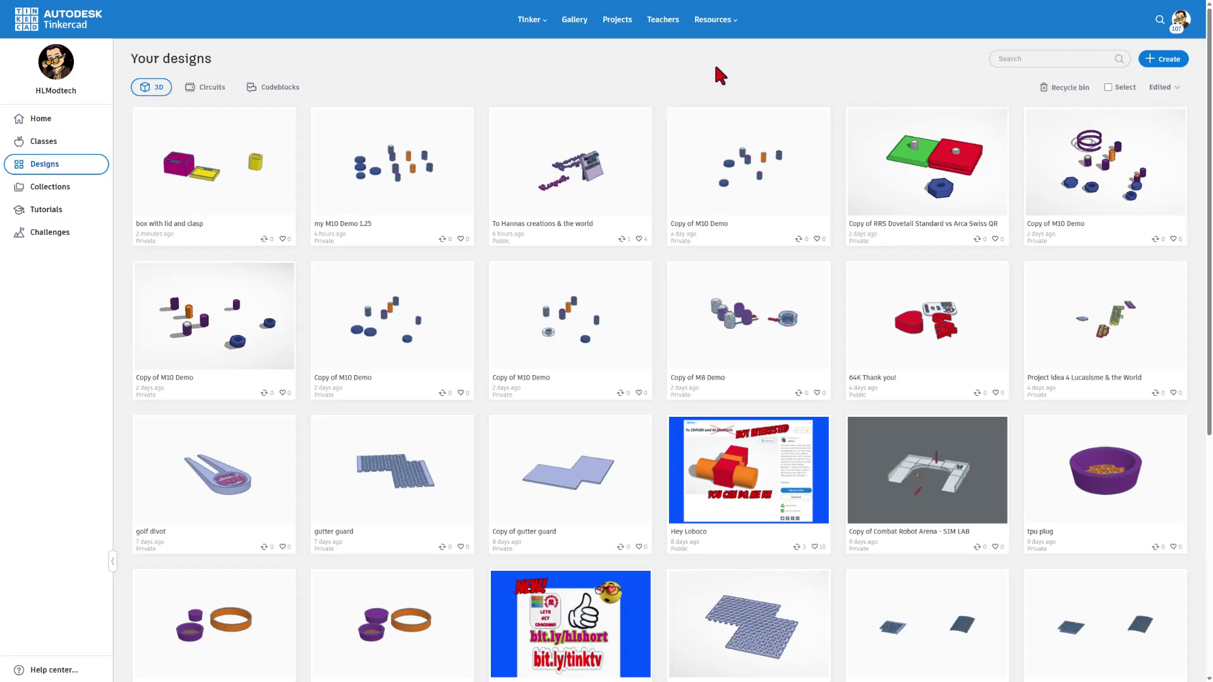
- Go to the home dashboard and bring up the Create menu for a new design
left_click(40, 118)
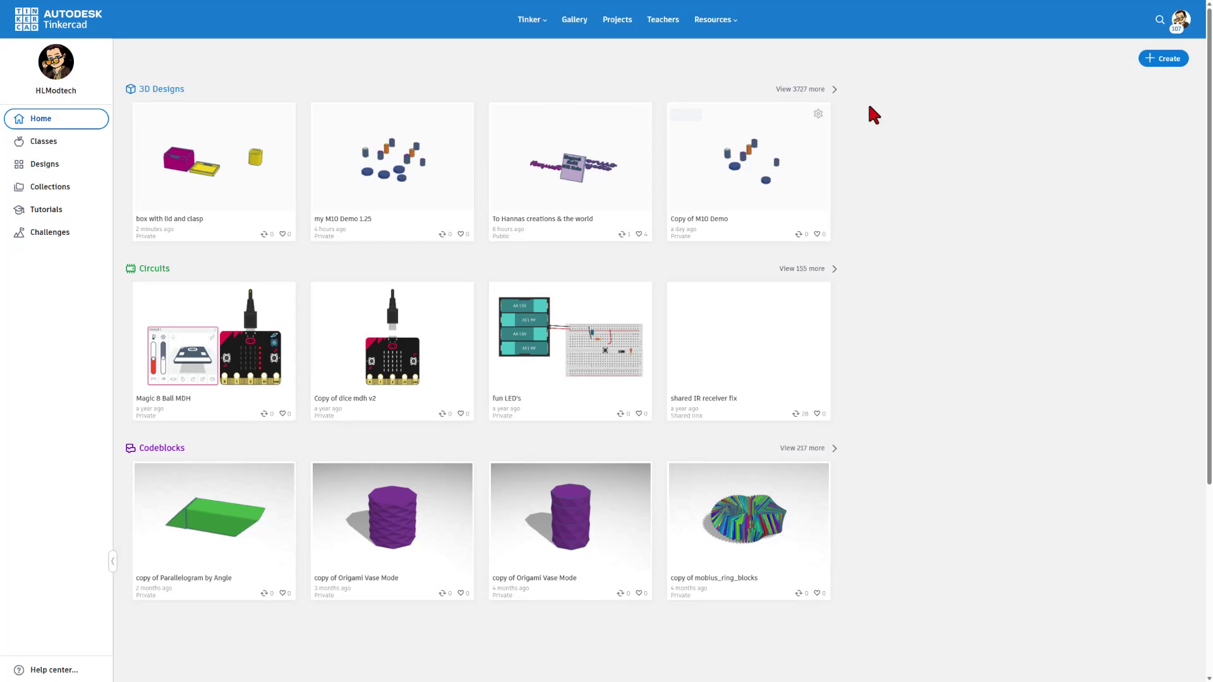
left_click(1160, 57)
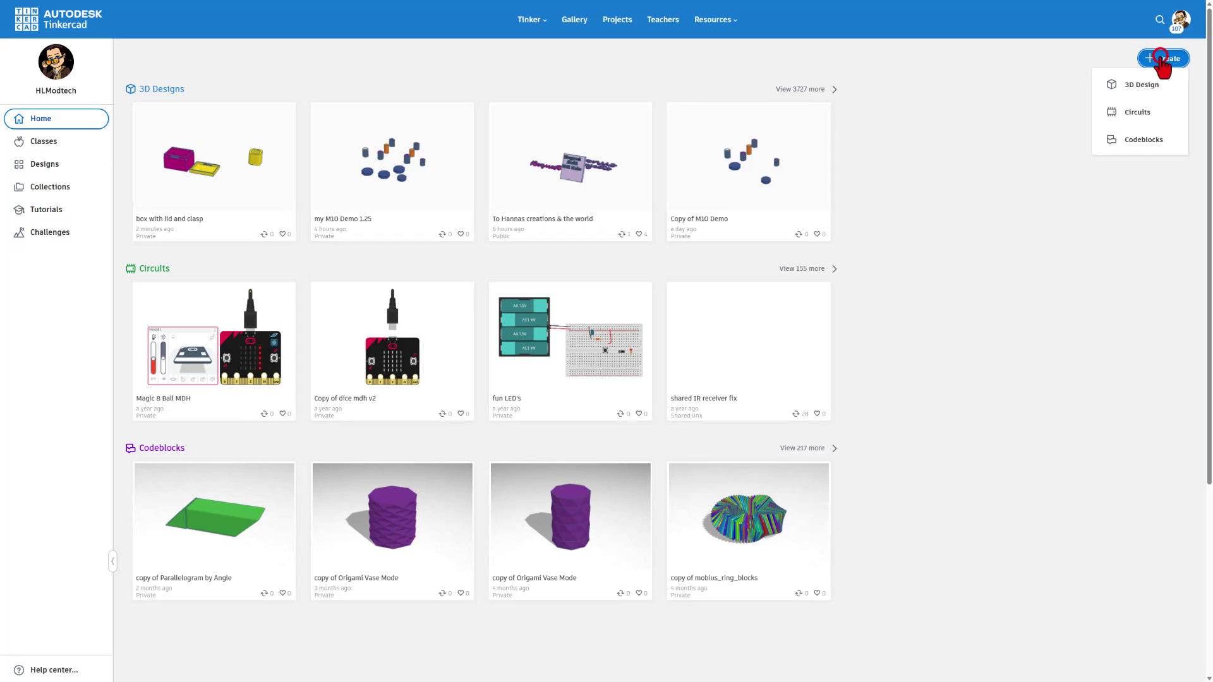
- Start a new 3D design, name it 'rotate and flip', and return to the dashboard
left_click(1134, 92)
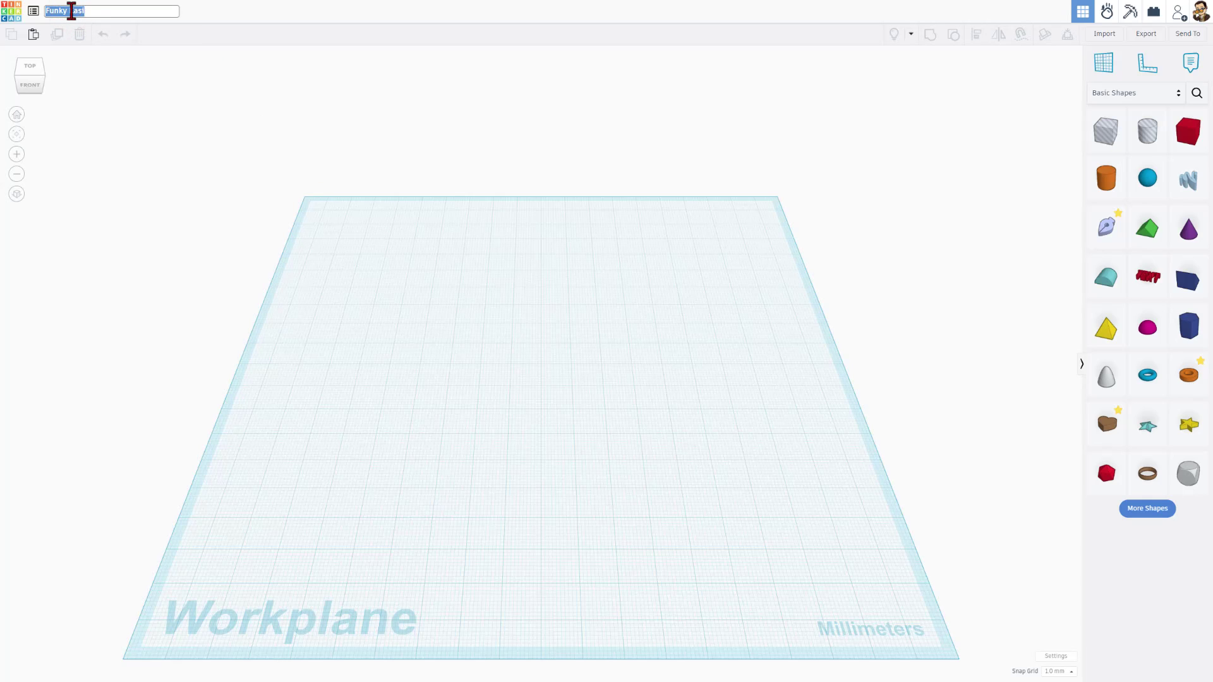
type("rotate and flip")
left_click(378, 421)
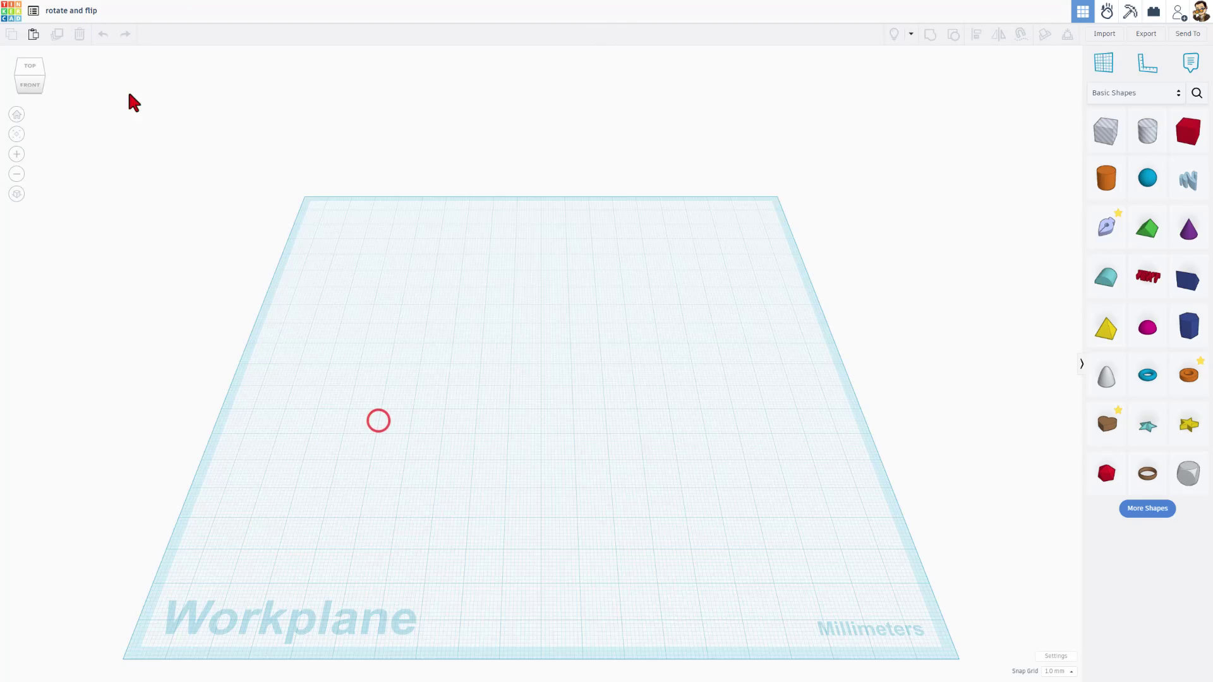
left_click(12, 15)
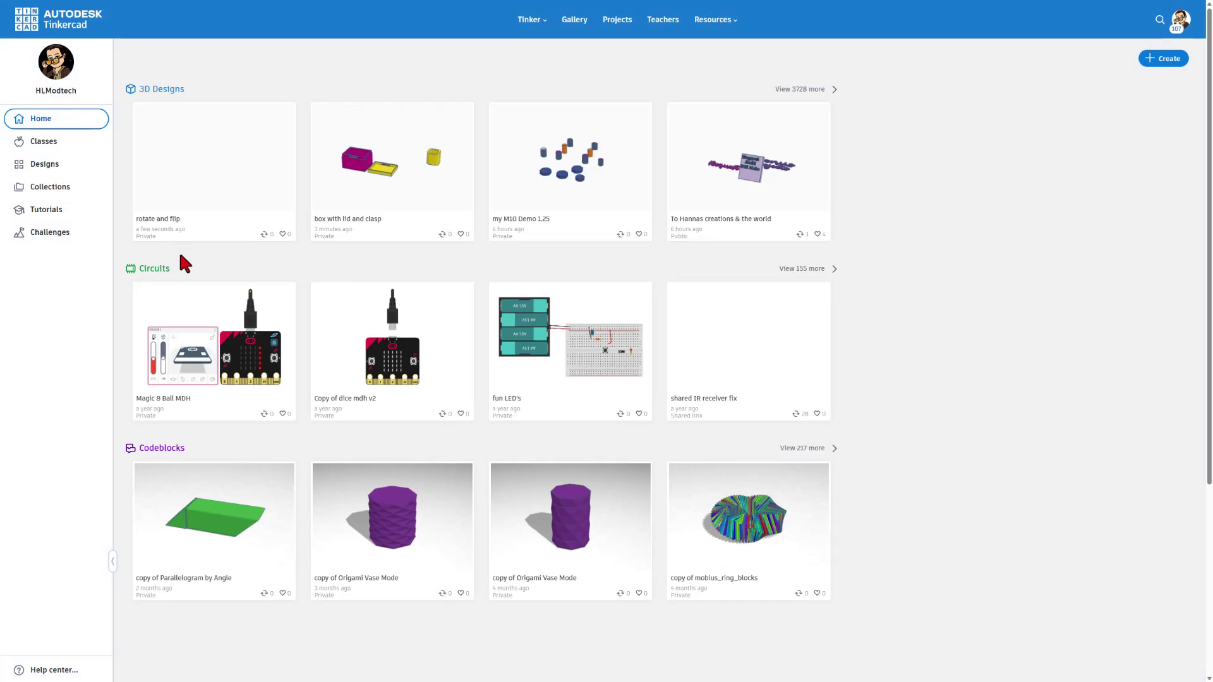
mouse_move(213, 141)
mouse_move(351, 178)
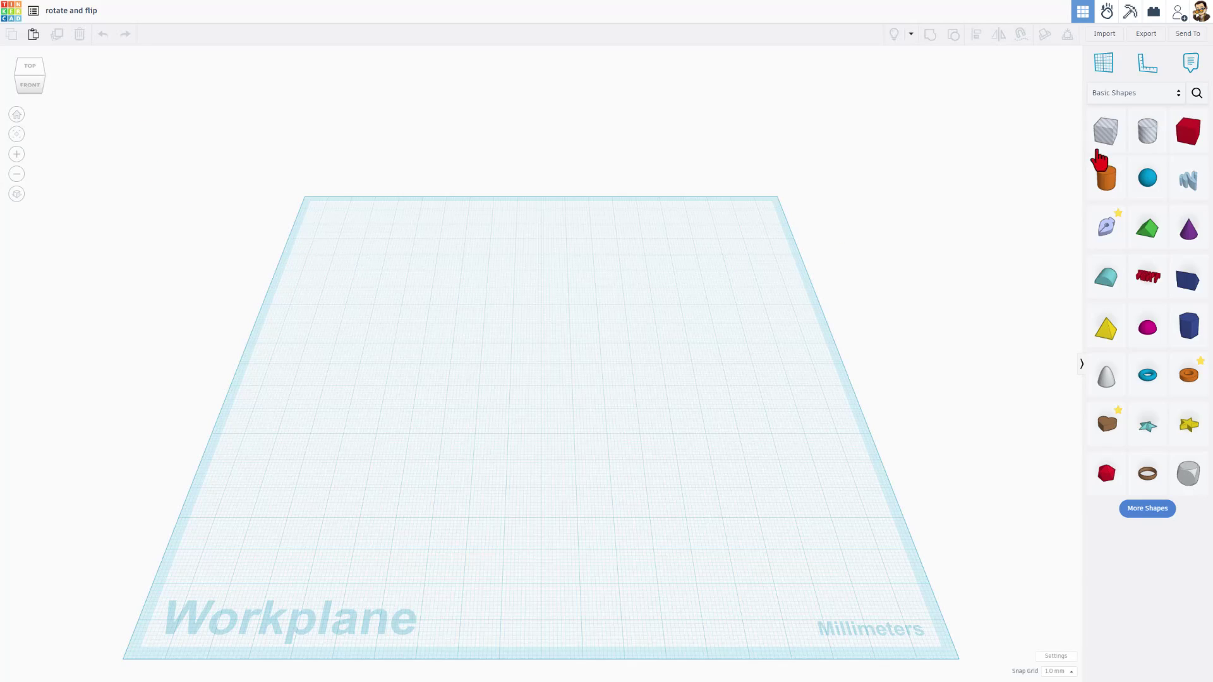
- Place a Star from Basic Shapes near the centre of the workplane
left_click(1141, 93)
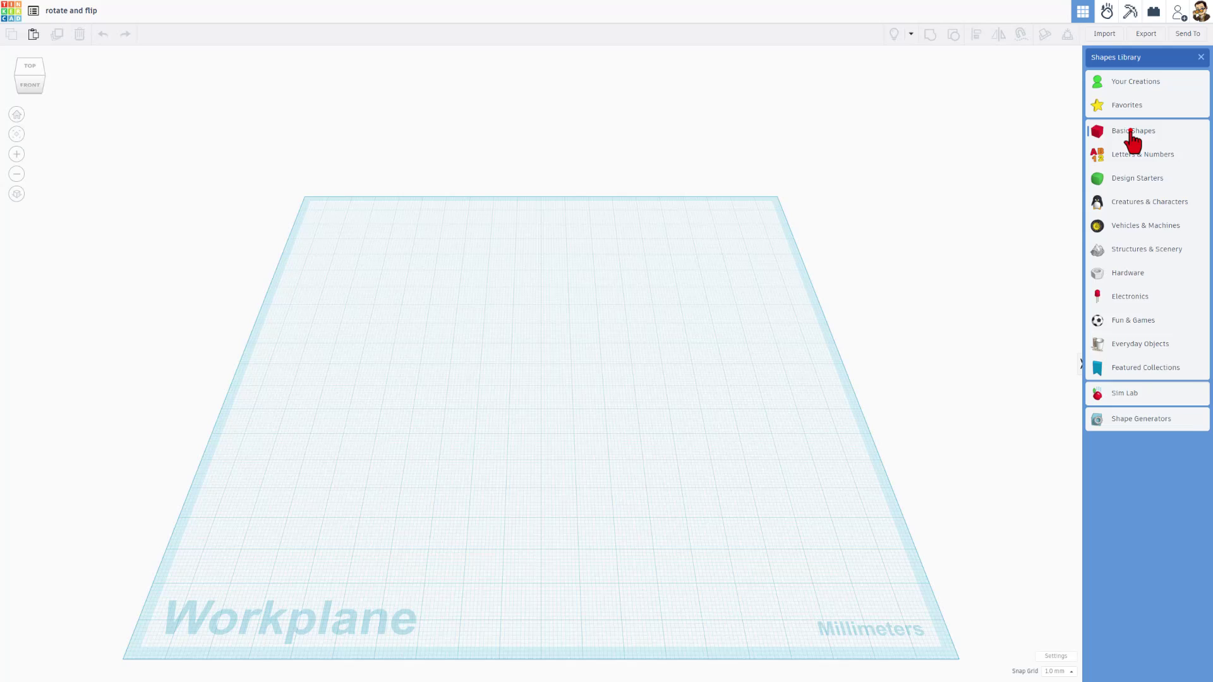
left_click(1131, 132)
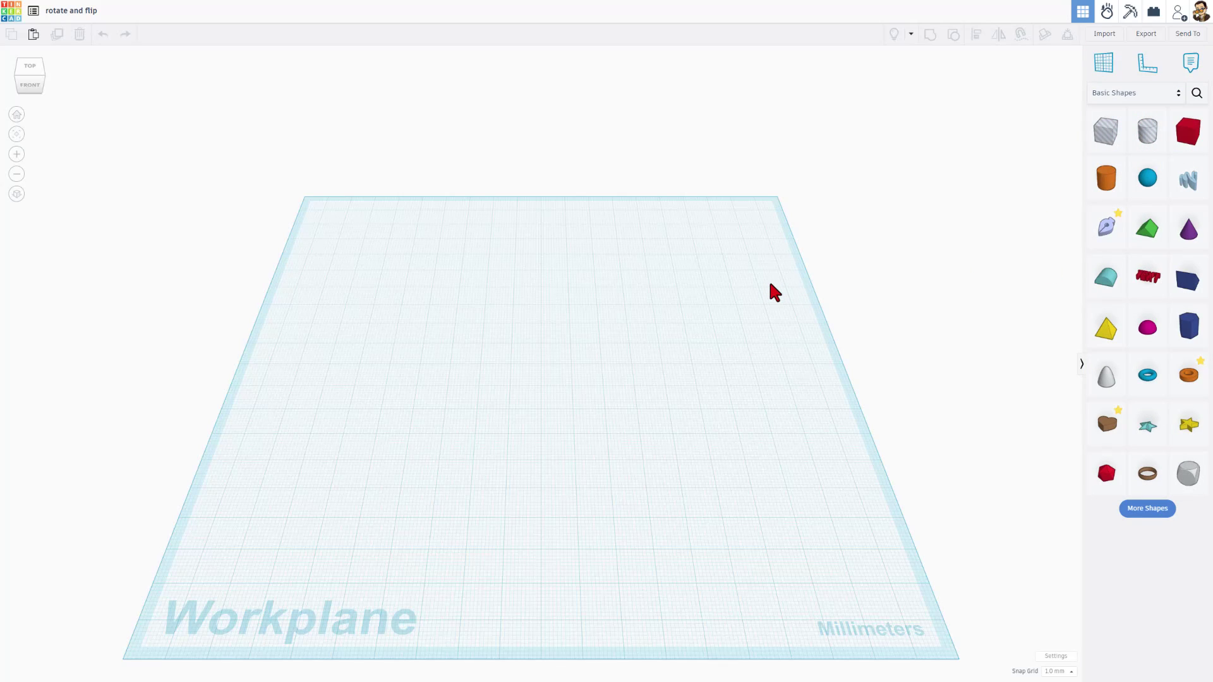
left_click(1147, 425)
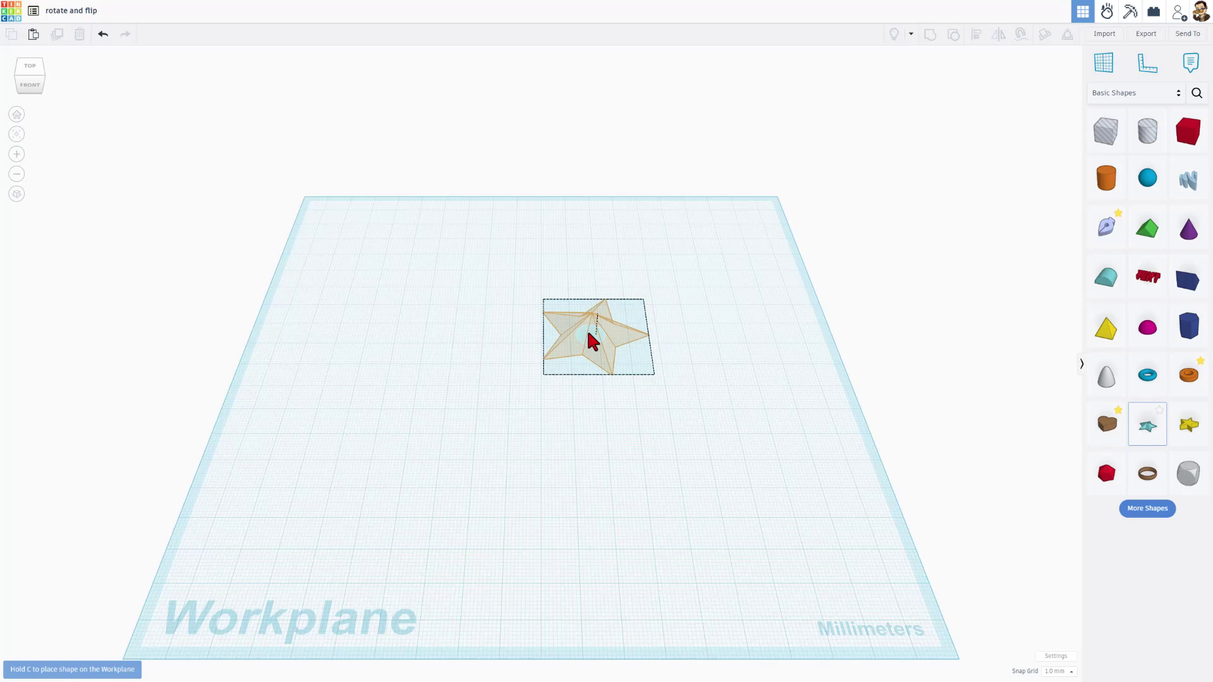
left_click(580, 340)
right_click_drag(523, 378, 591, 365)
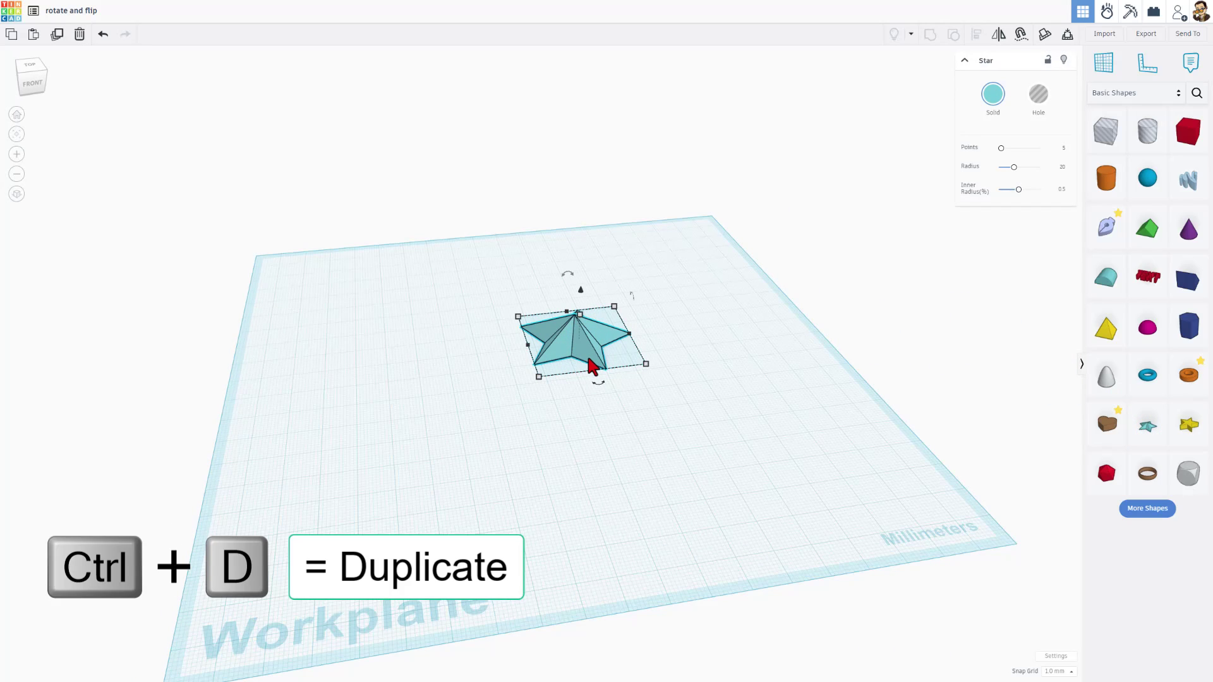
- Duplicate the star and shift the copy well to the left
key("ctrl+d")
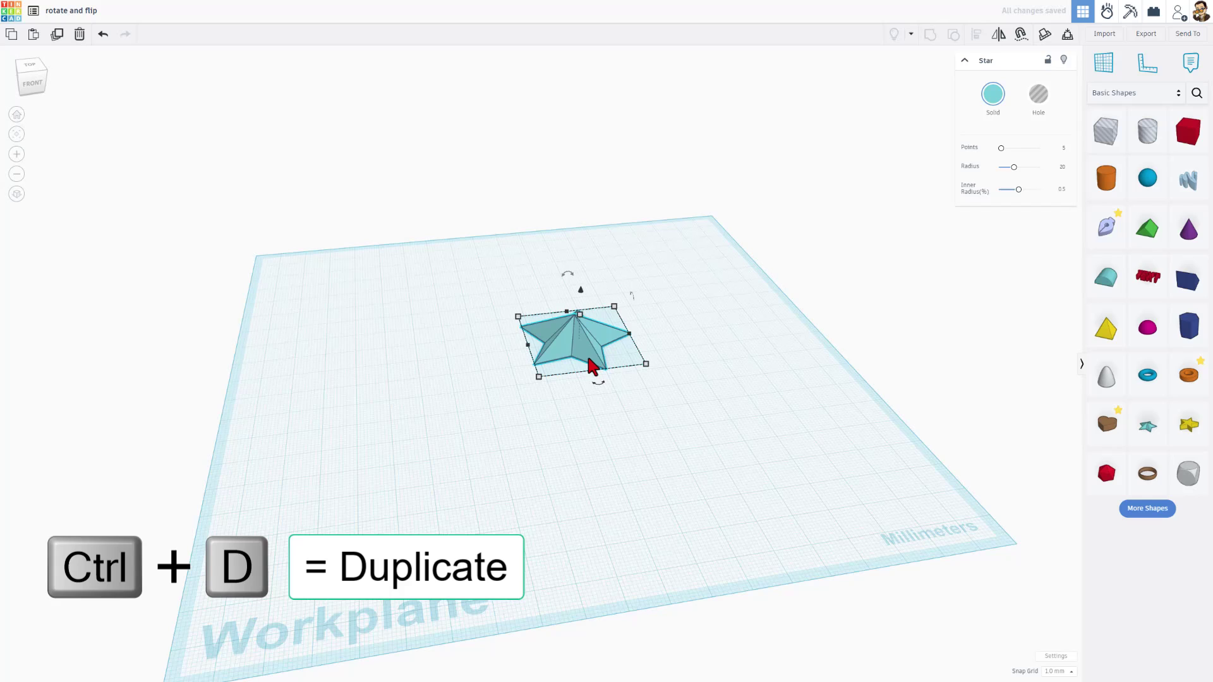
key("Left")
key("Left")
key("Left")
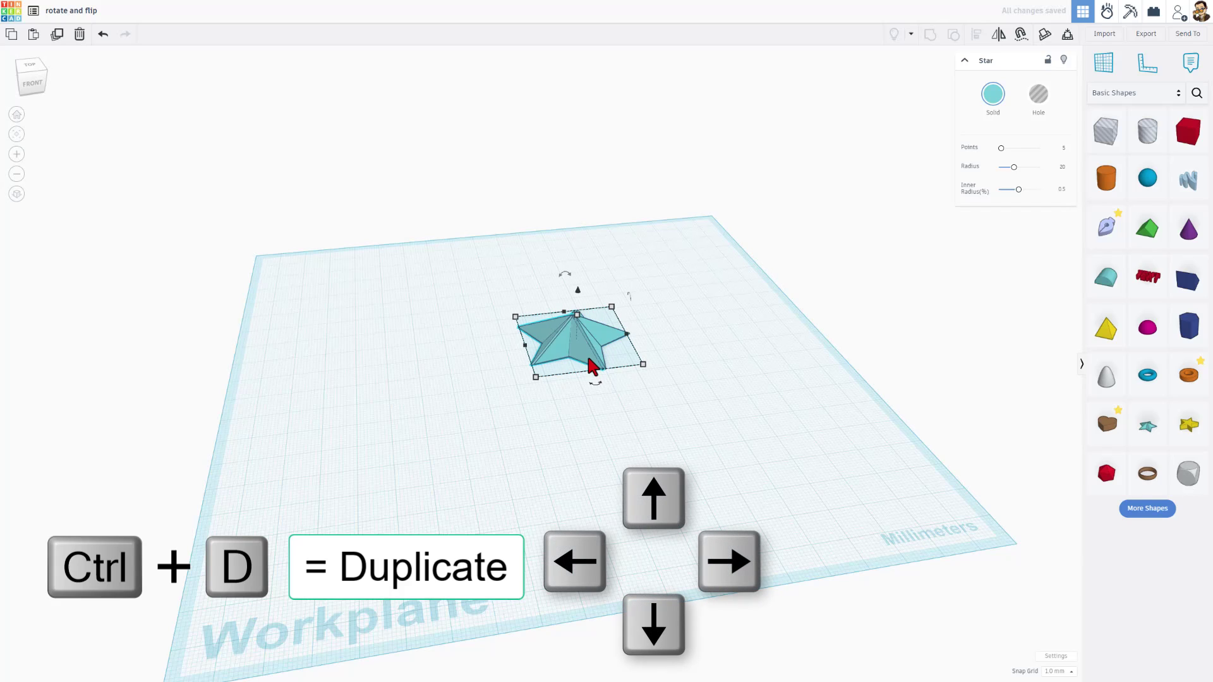
key("Left")
key("Left")
key("Left")
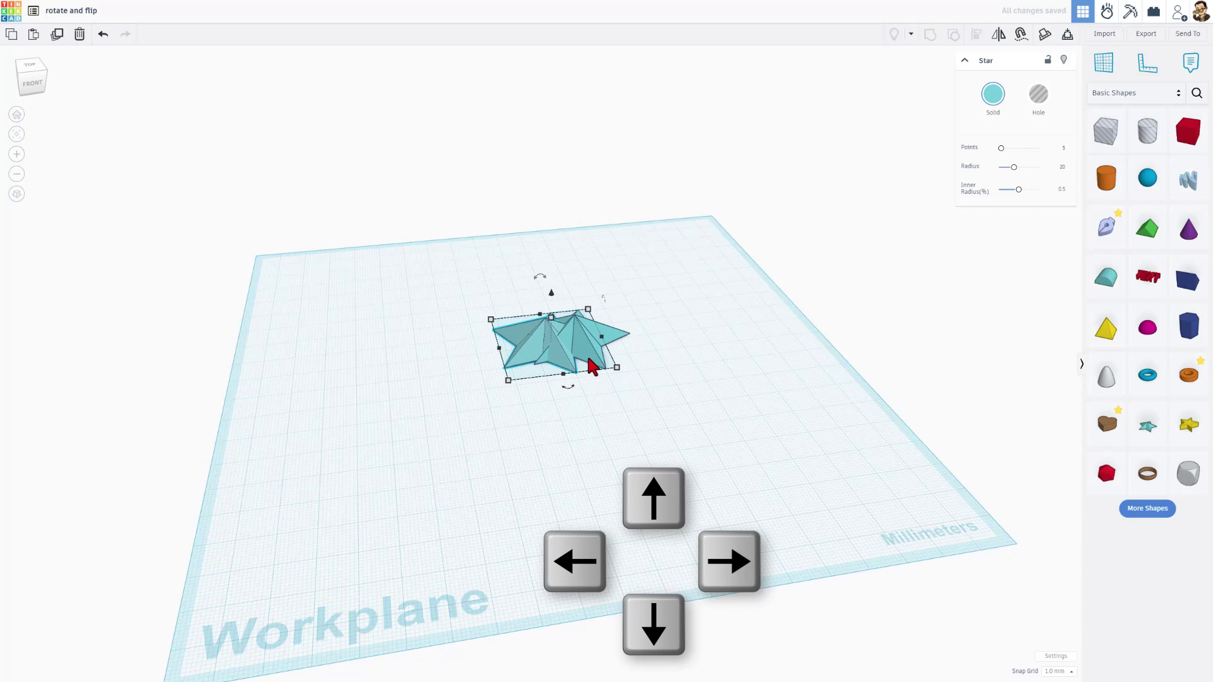
key("Left")
key("shift+Left")
key("shift+Left")
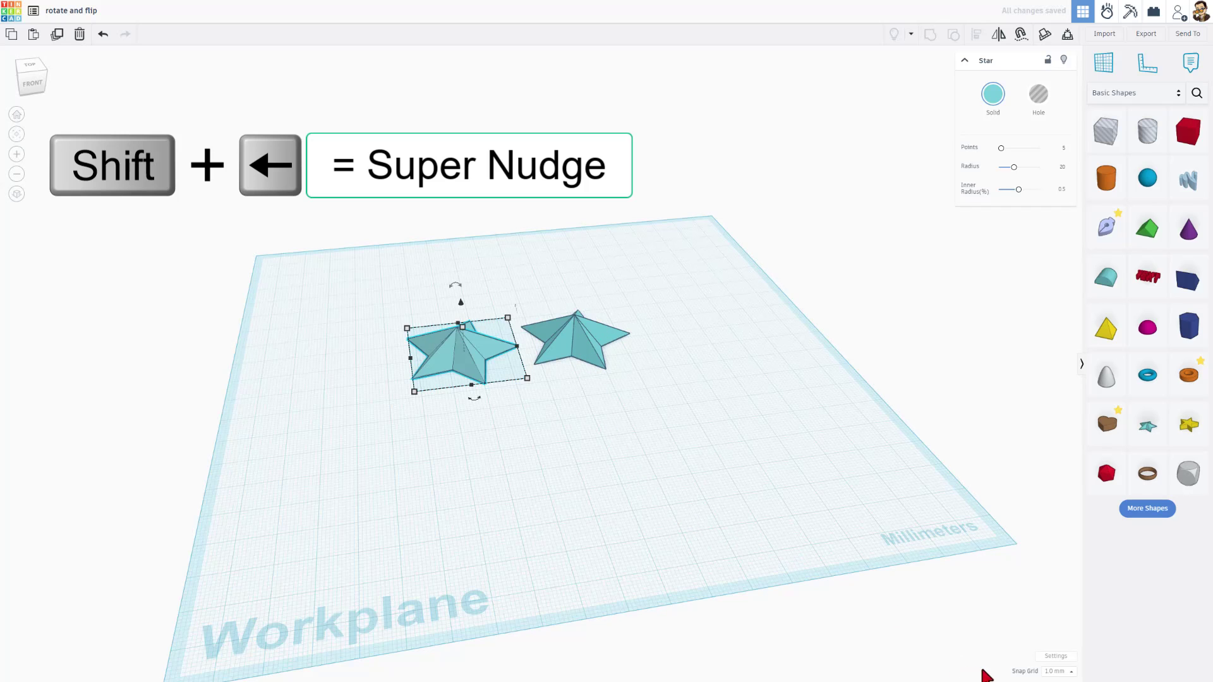
- Set the snap grid to 5.0 mm and nudge the star left and forward
left_click(1059, 672)
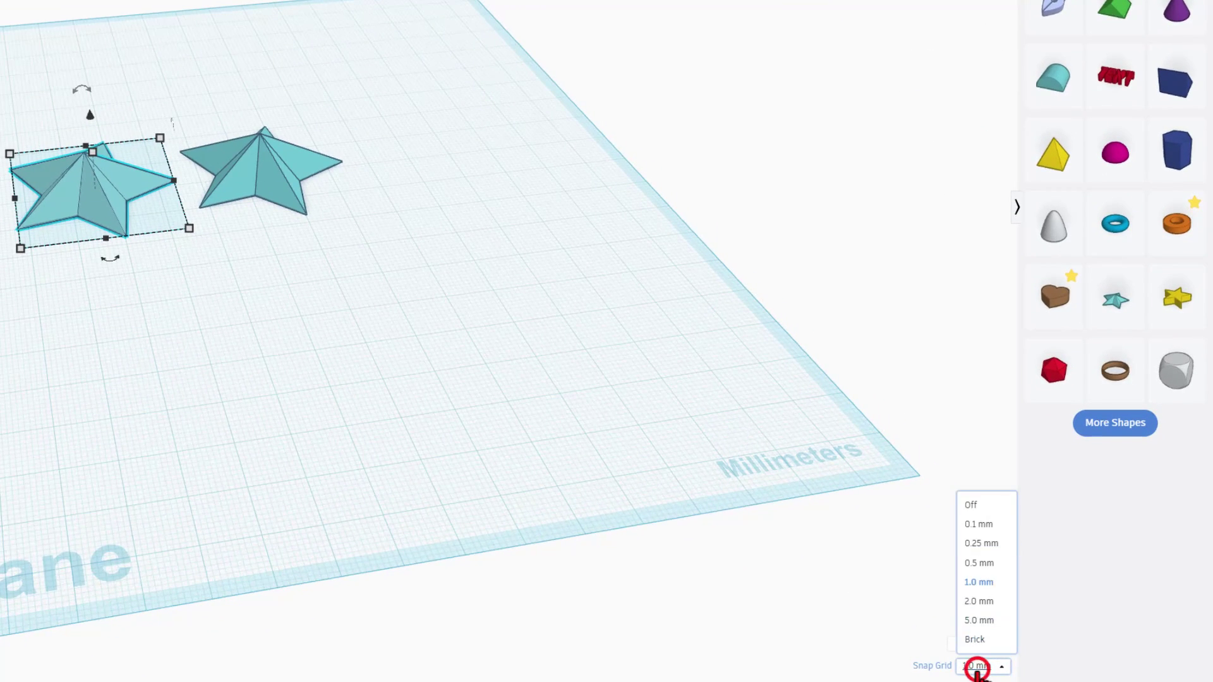
left_click(973, 618)
key("Left")
key("Left")
key("Left")
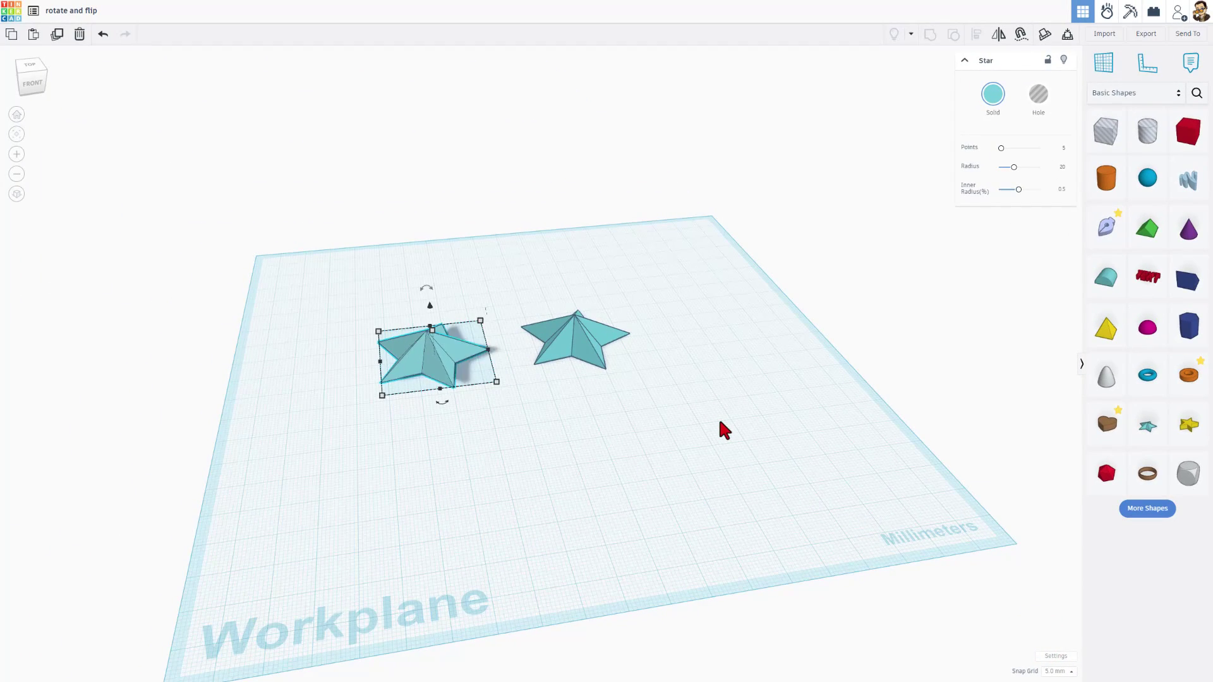
key("Down")
key("Down")
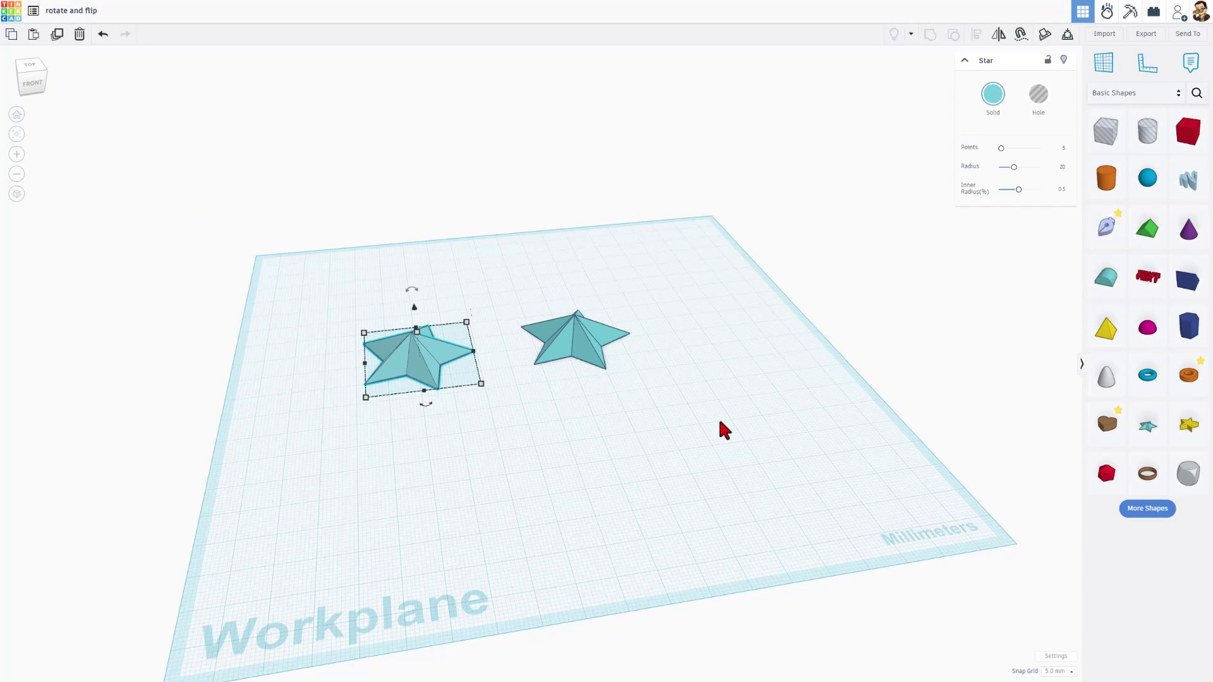
- Switch snap grid to 1.0 mm and check the stars from angled, top and low views
left_click(1053, 672)
left_click(1055, 617)
left_click(46, 68)
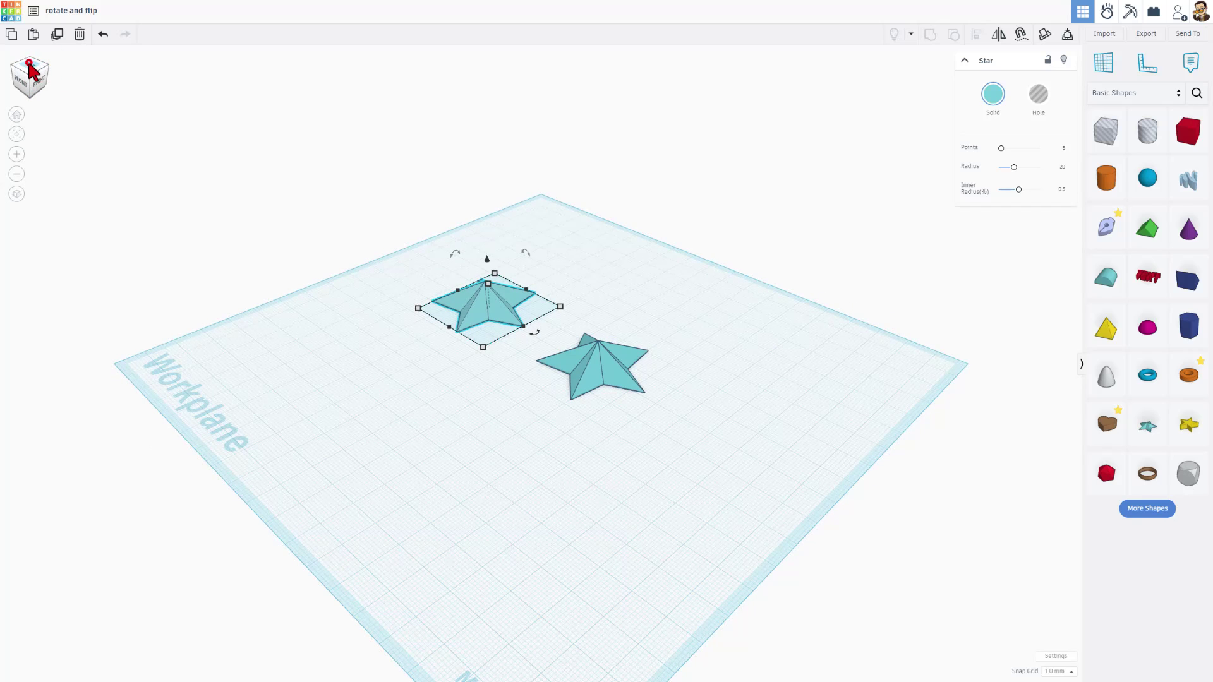
left_click(29, 63)
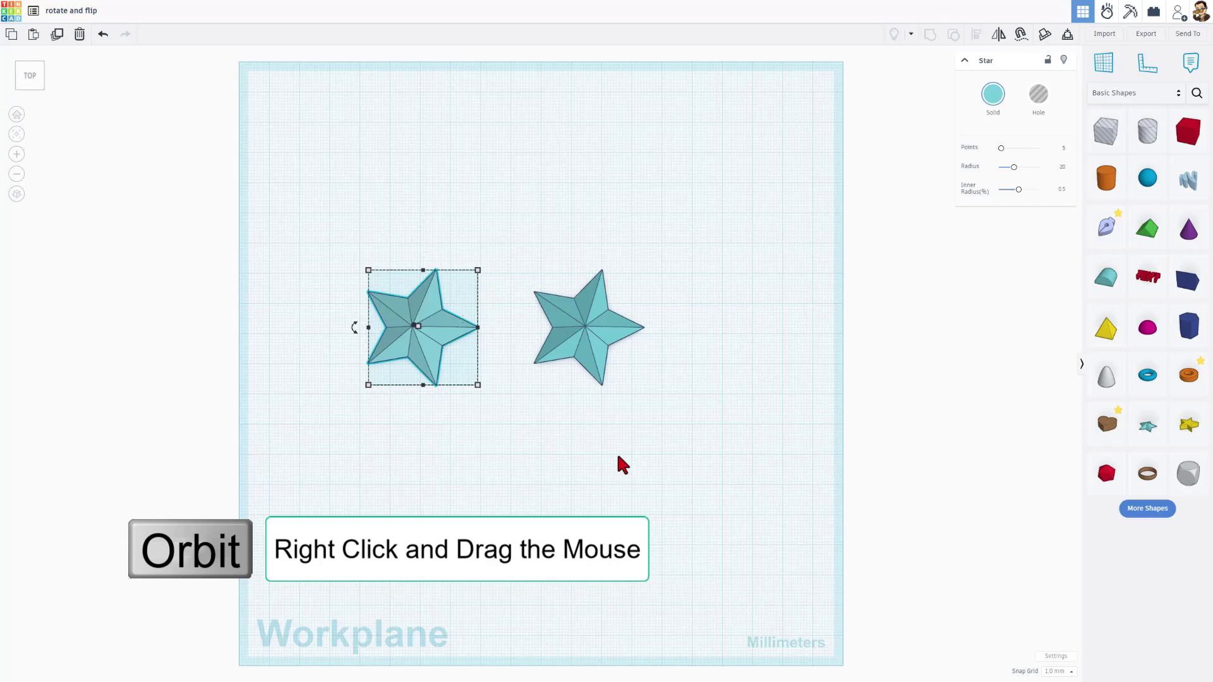
right_click_drag(617, 457, 622, 376)
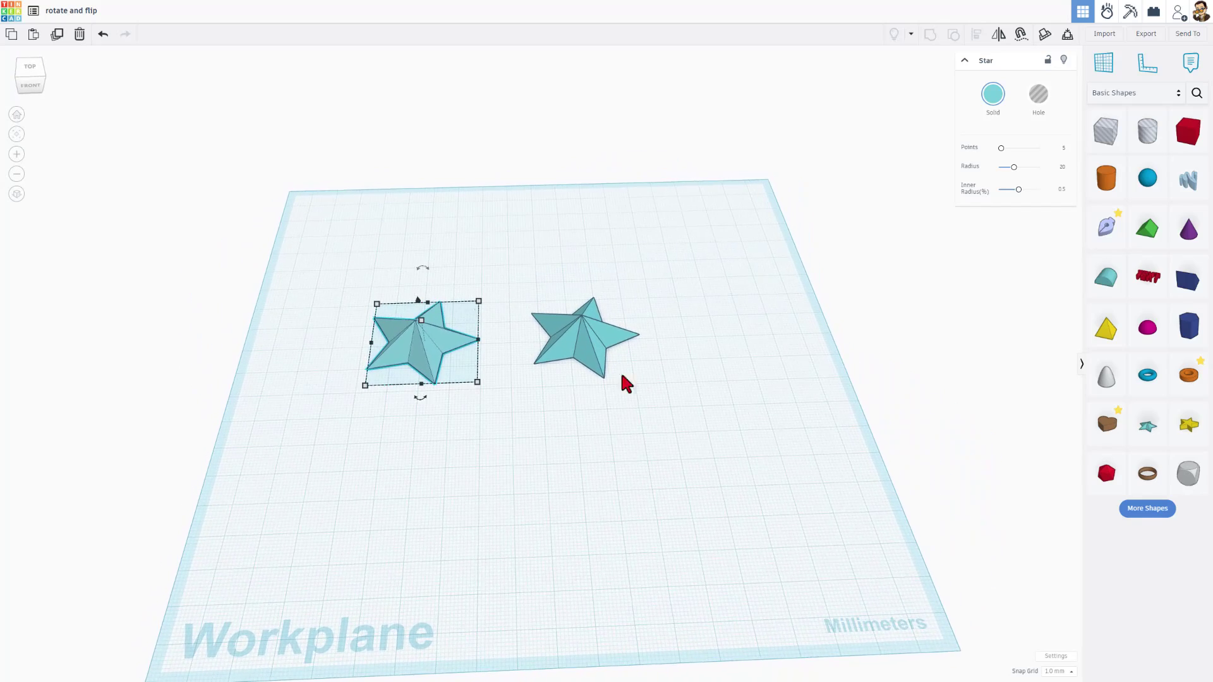
left_click(521, 436)
left_click(425, 360)
scroll(410, 331, "up", 3)
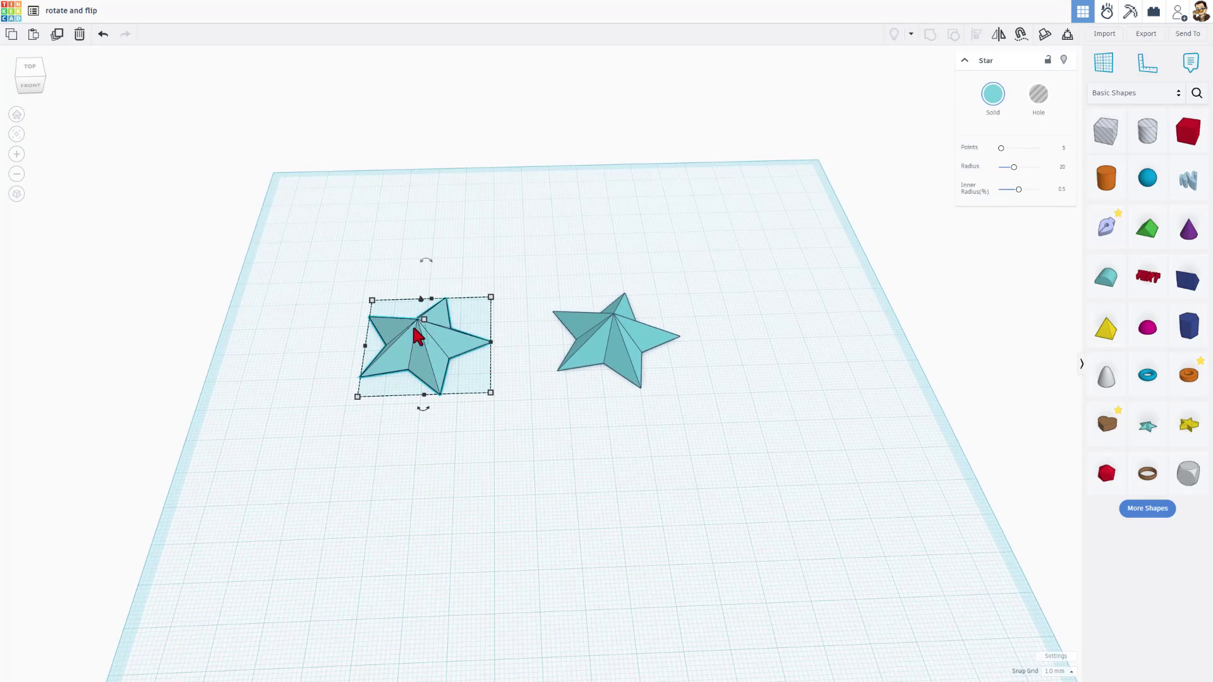
right_click_drag(417, 335, 432, 271)
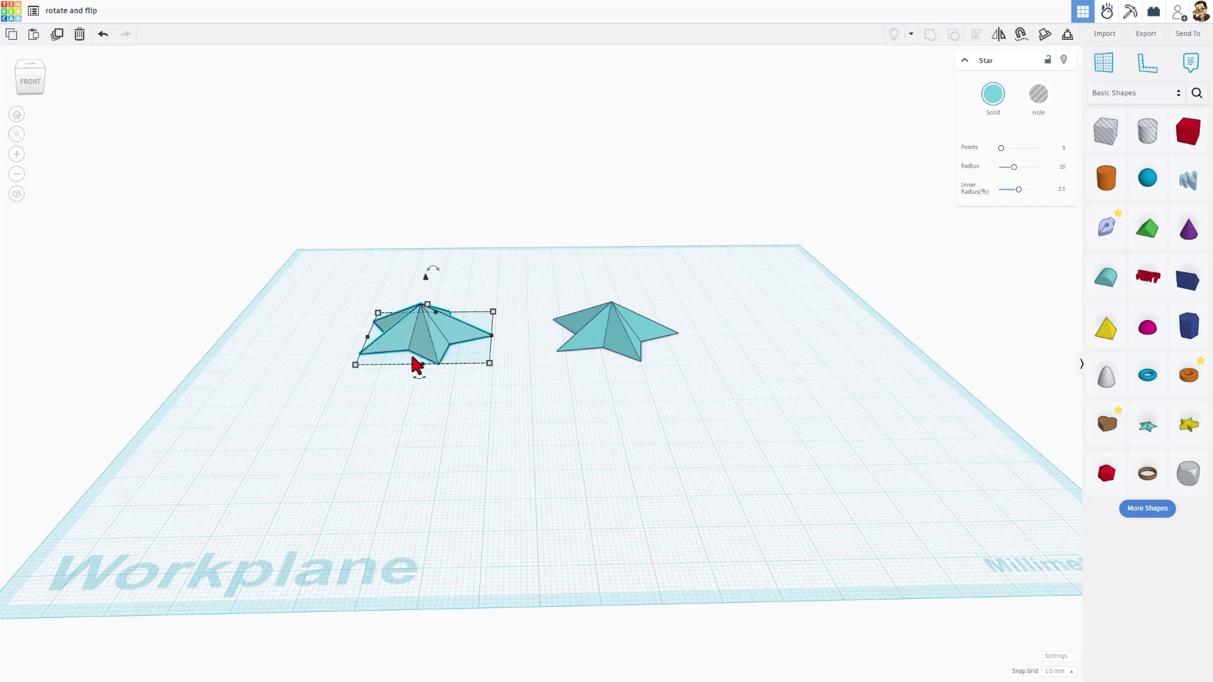
mouse_move(420, 382)
right_mouse_down()
mouse_move(425, 417)
mouse_move(422, 367)
right_mouse_up()
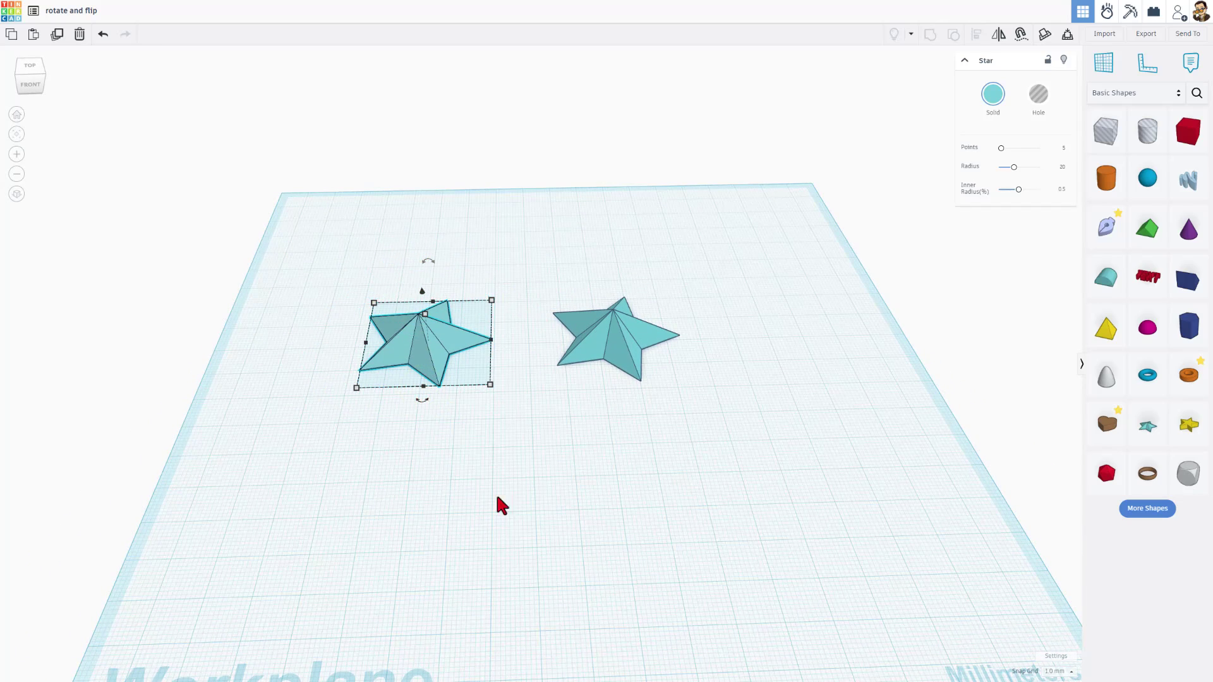
mouse_move(502, 506)
right_mouse_down()
mouse_move(579, 525)
mouse_move(513, 486)
right_mouse_up()
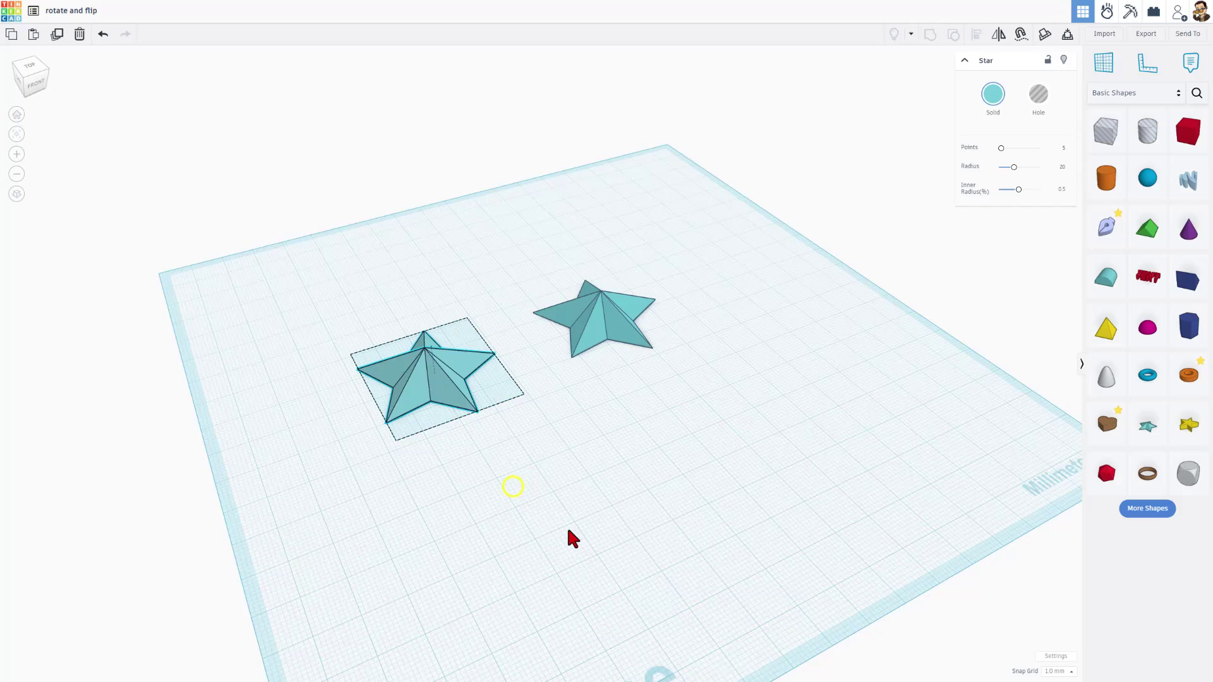
right_click_drag(568, 530, 1, 108)
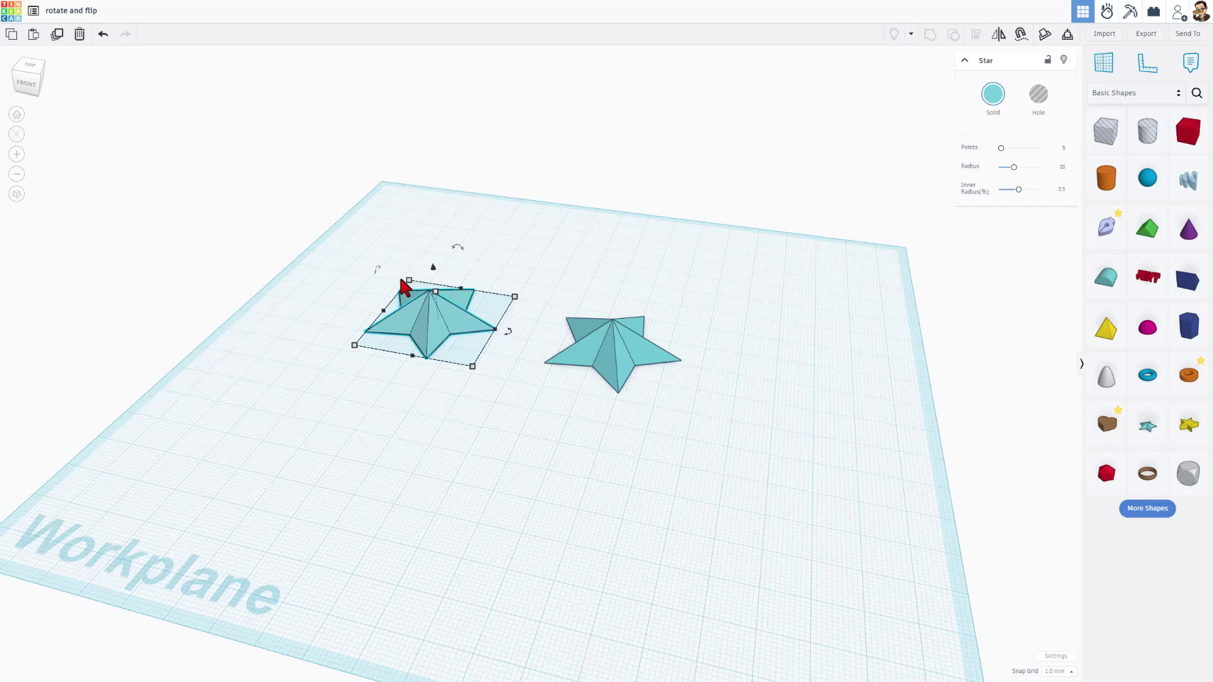
mouse_move(379, 269)
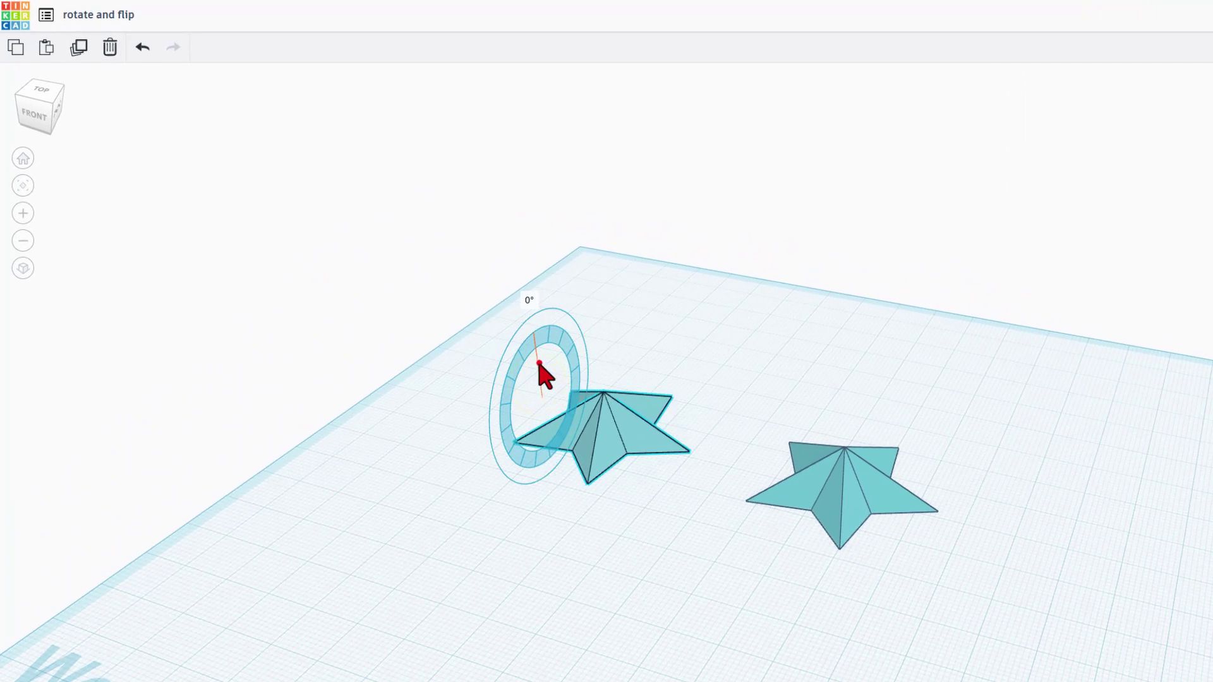
- Stand the left star upright at 90° and drop it onto the workplane
left_click_drag(543, 375, 522, 415)
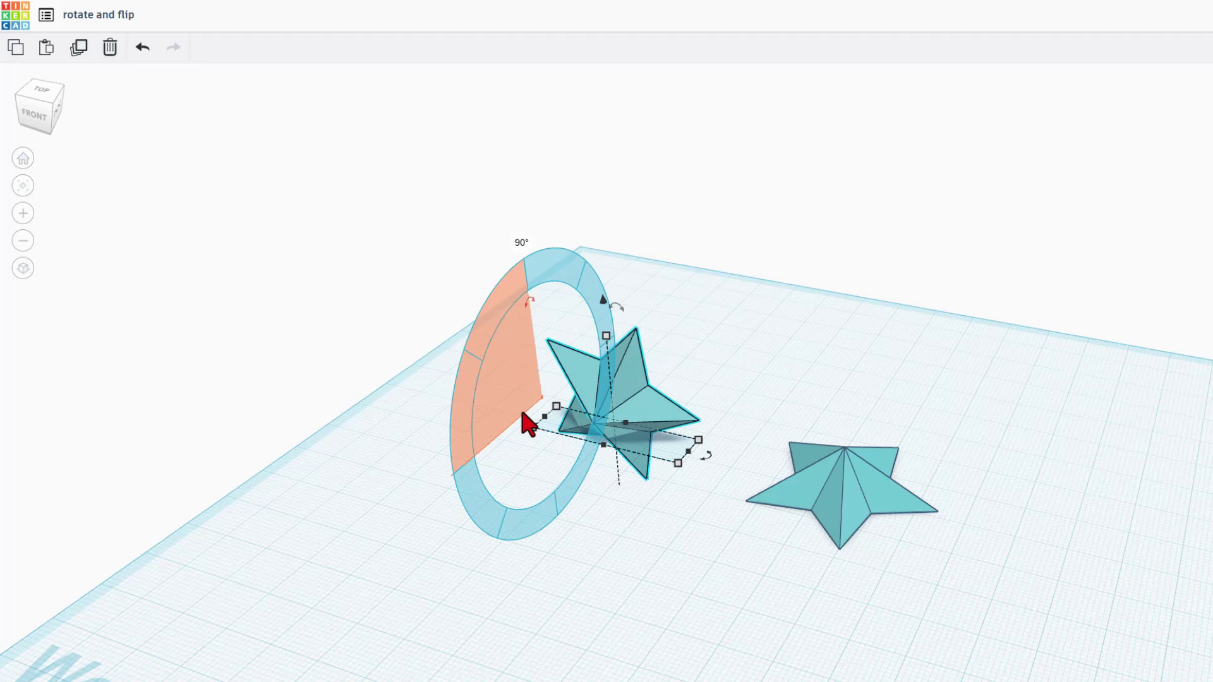
left_click(420, 569)
right_click_drag(420, 570, 605, 516)
left_click(612, 461)
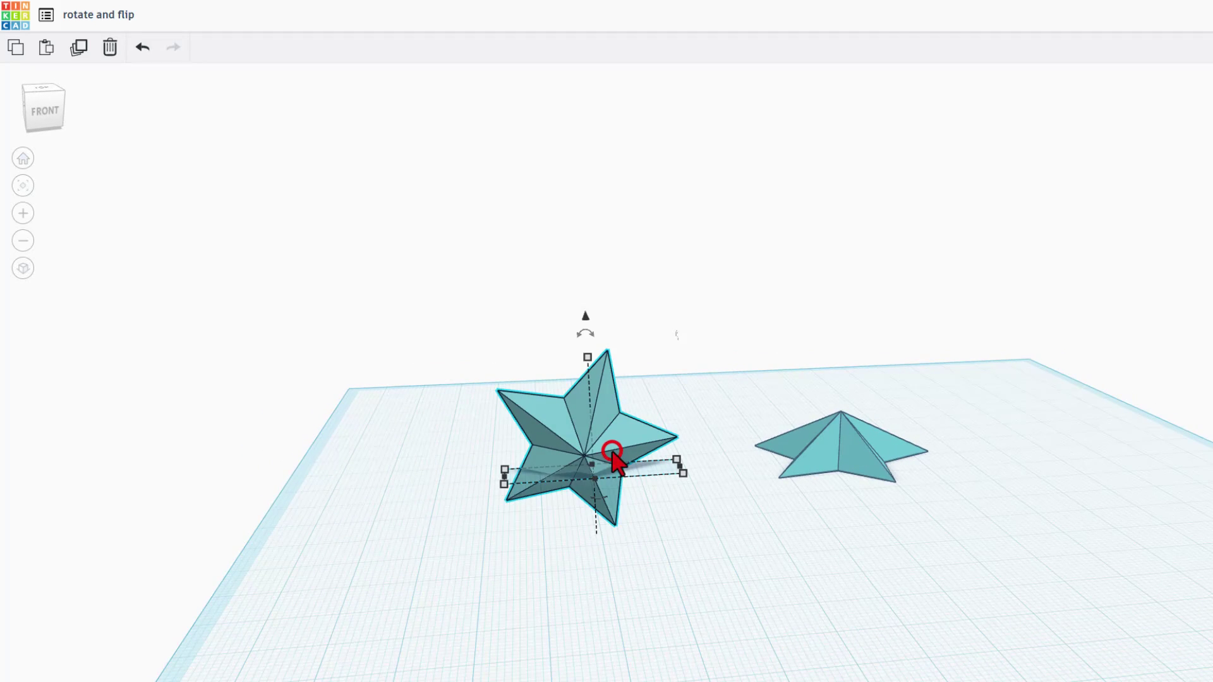
key("d")
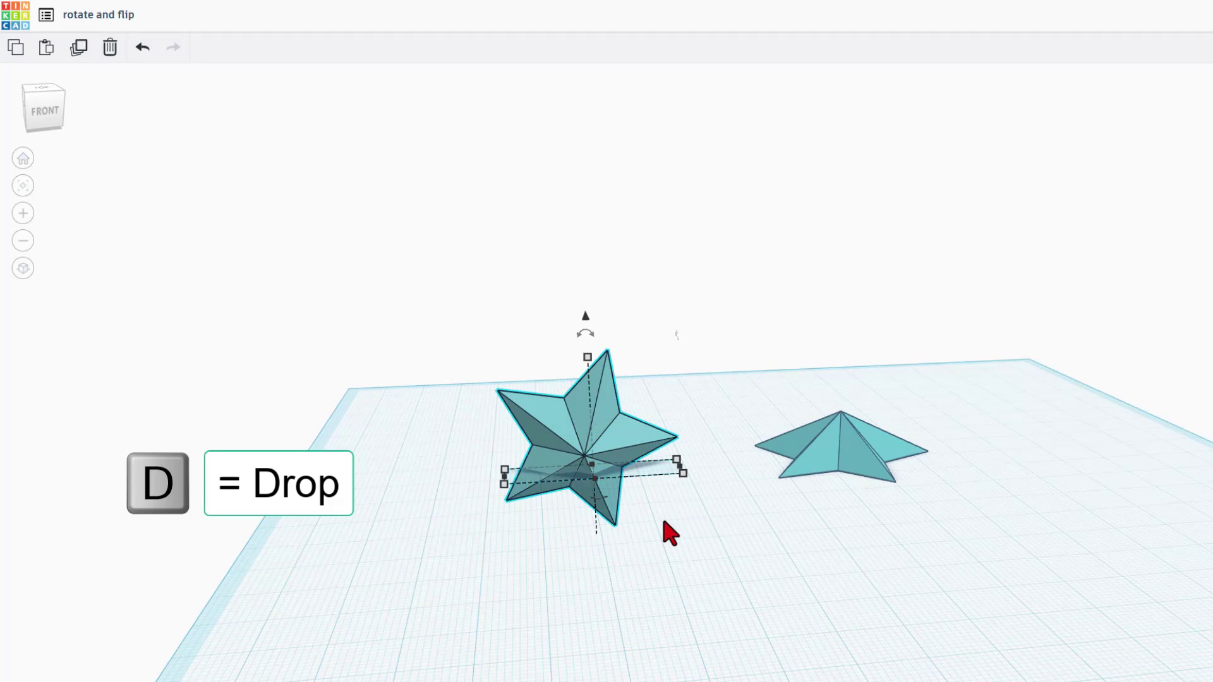
- Rotate the upright star 18° in its plane so one point aims straight up
left_click(665, 532)
right_click_drag(663, 533, 644, 506)
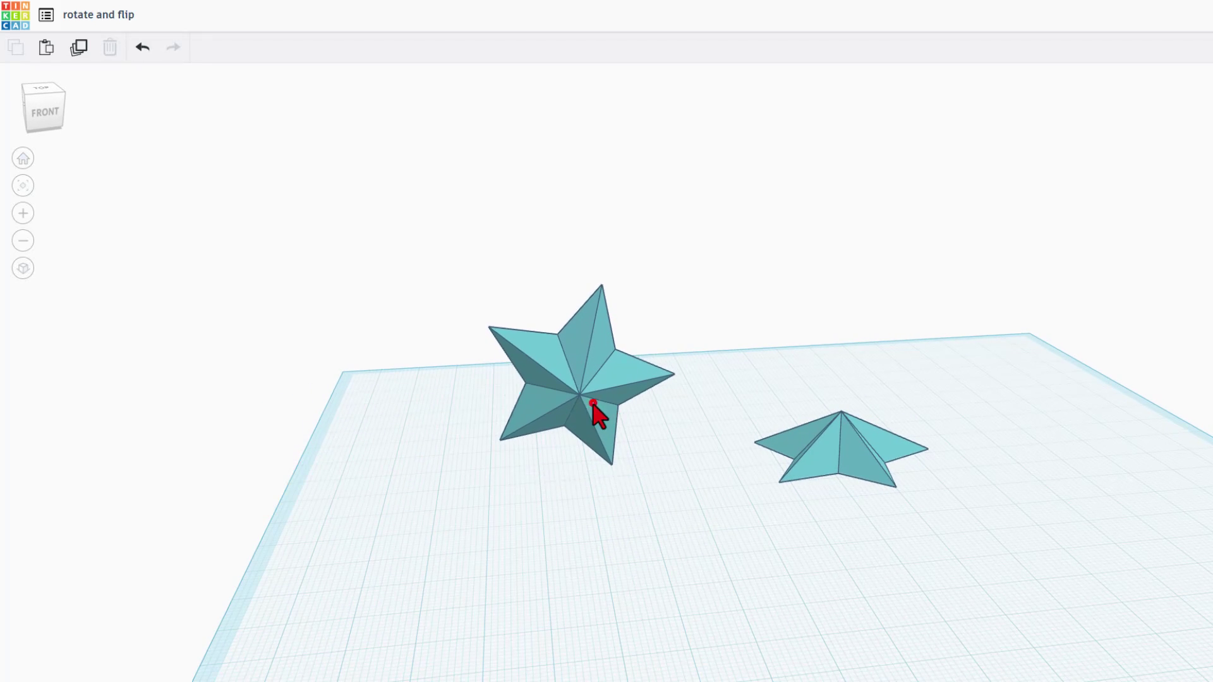
left_click(593, 405)
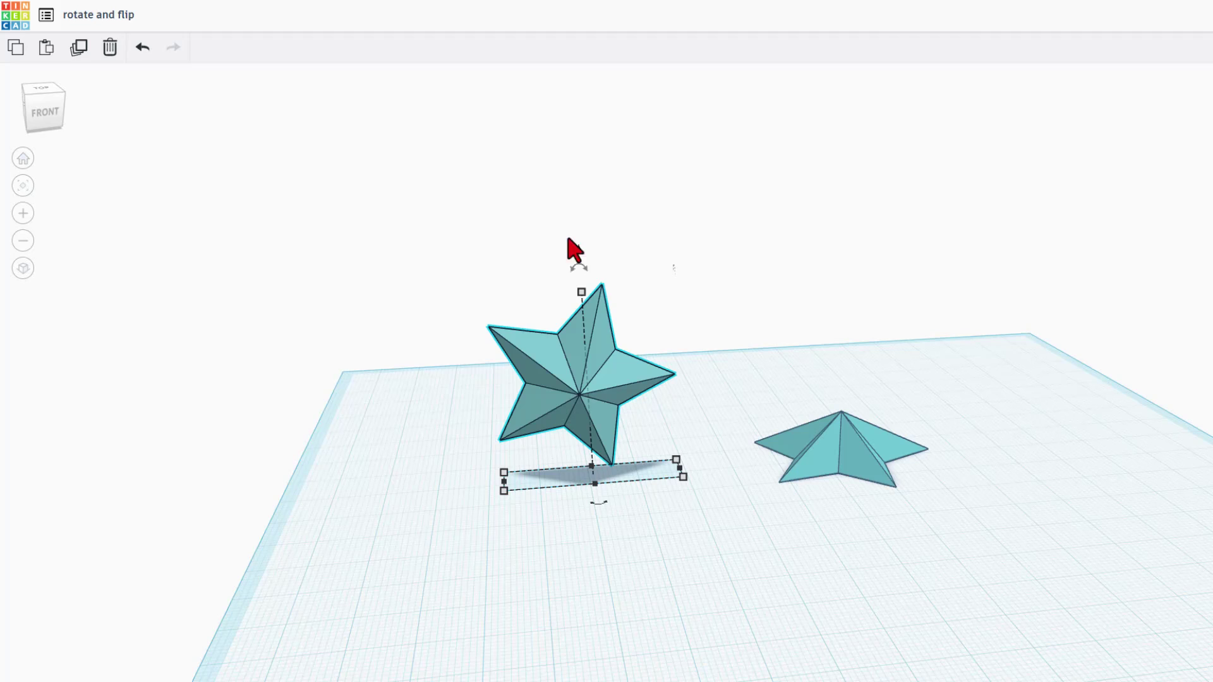
left_click_drag(577, 269, 513, 213)
left_click(628, 625)
right_click_drag(621, 609, 664, 404)
left_click(604, 386)
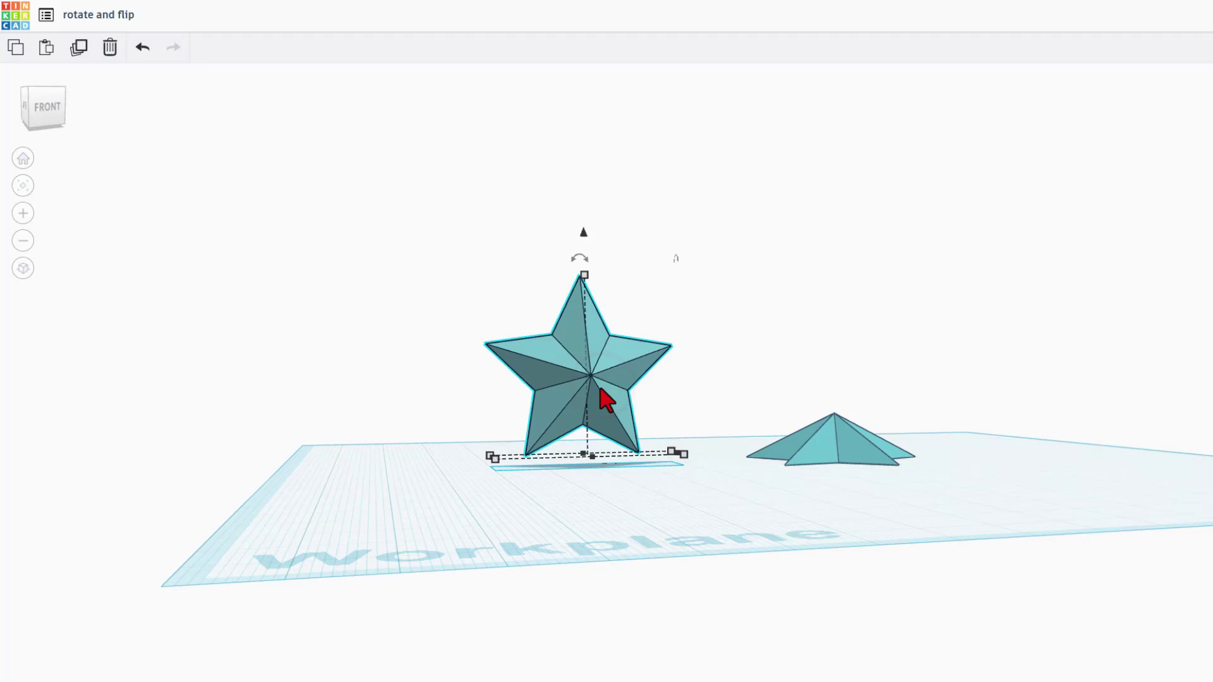
right_click_drag(718, 543, 724, 360)
left_click(692, 550)
- Duplicate the upright left star and raise the copy high with Shift+Up
right_click_drag(509, 267, 481, 264)
left_click(478, 259)
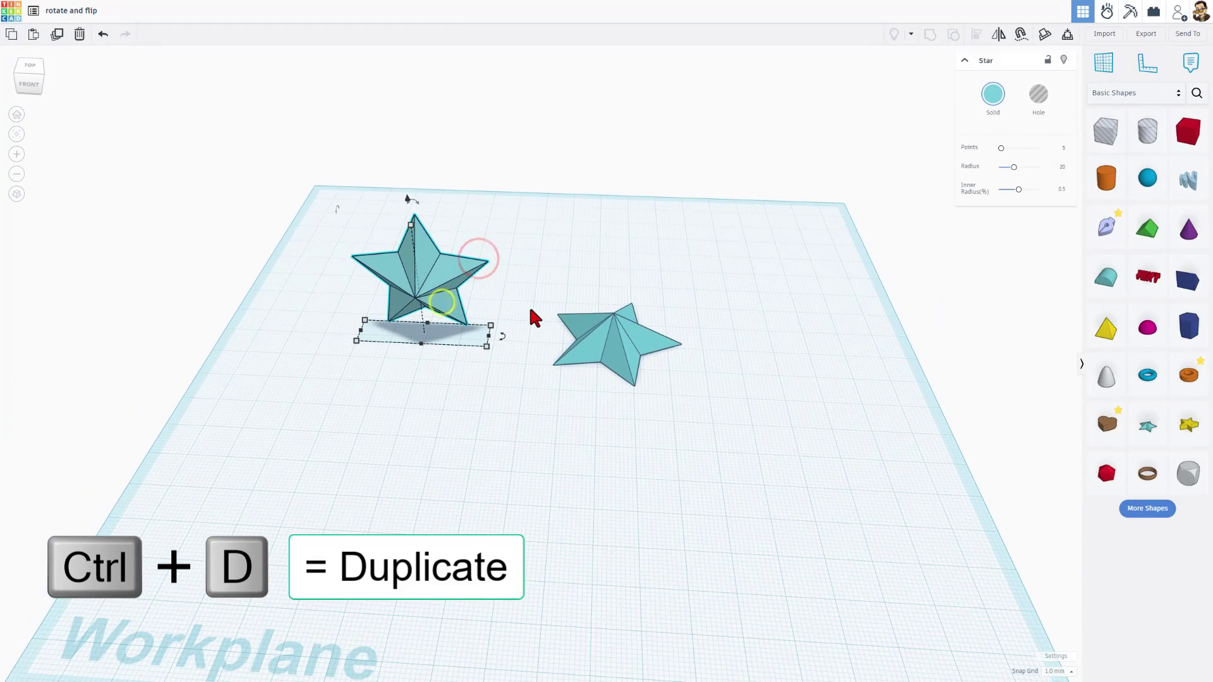
key("ctrl+d")
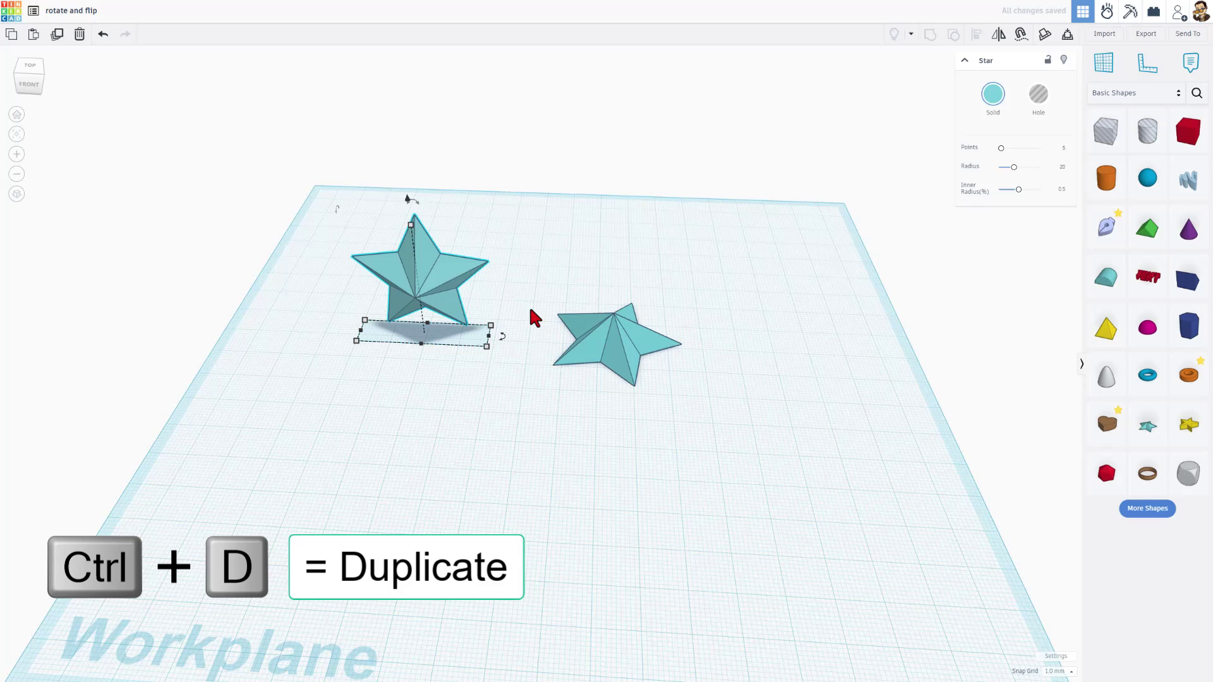
key("shift+Up")
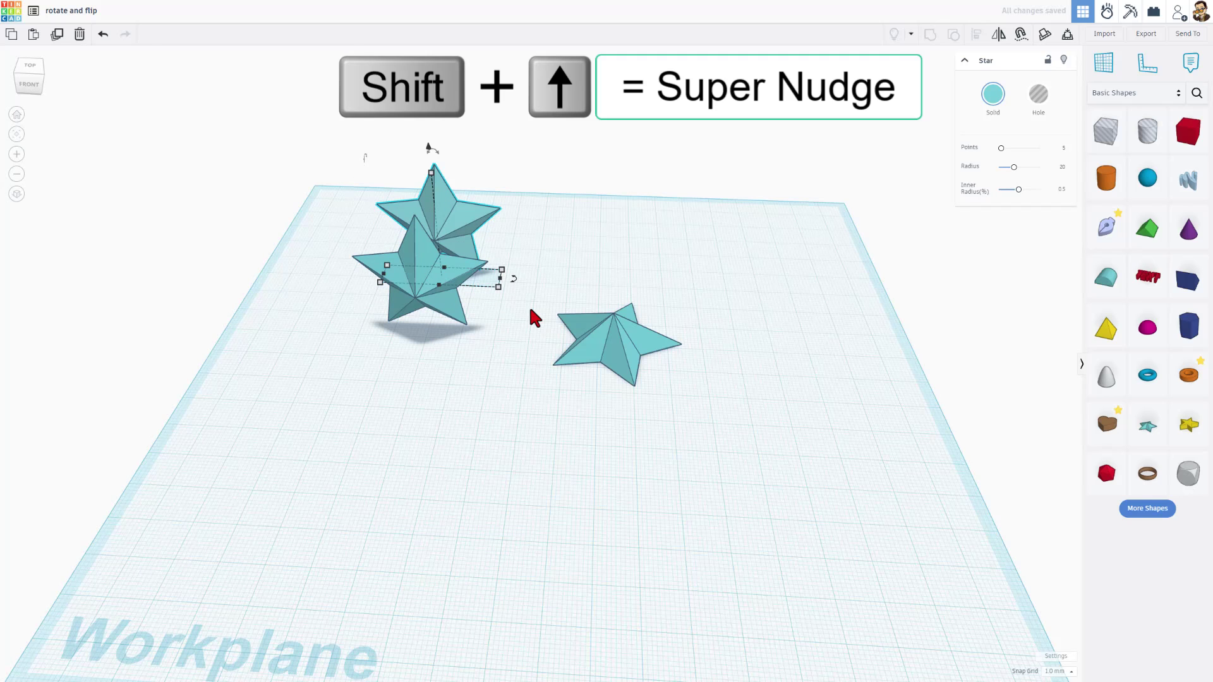
- Tip the raised star copy over 117°, then undo that rotation
right_click_drag(441, 317, 417, 360)
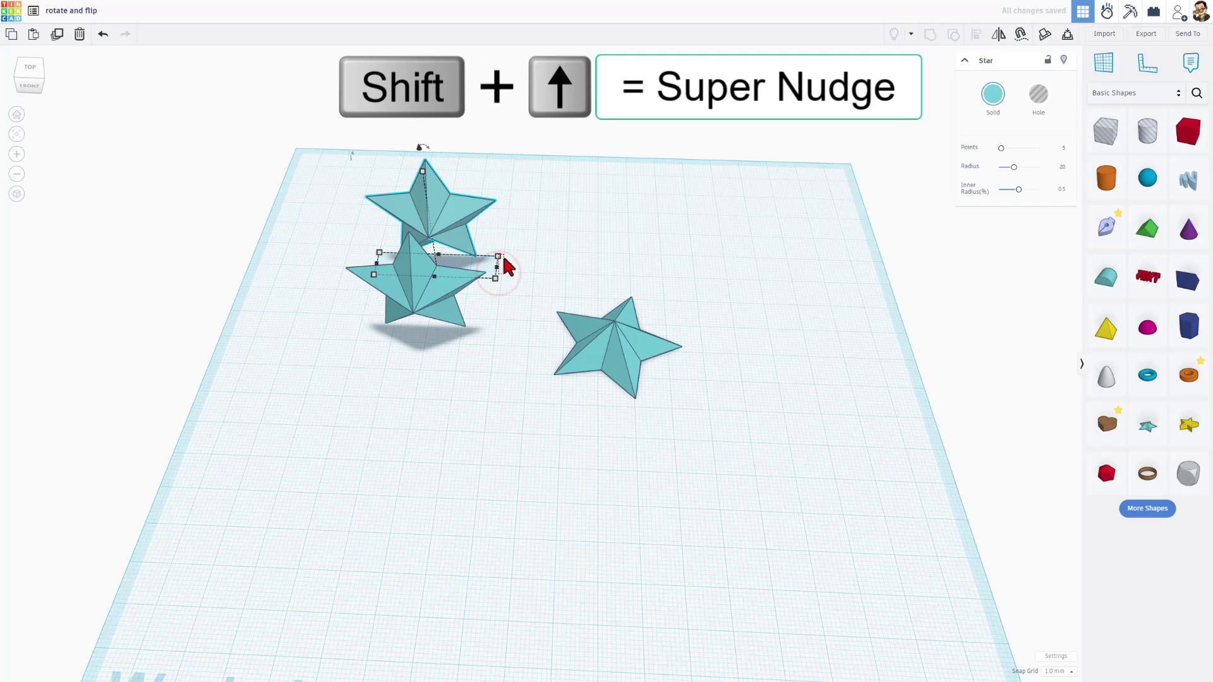
left_click(504, 288)
left_click(458, 234)
mouse_move(510, 268)
left_mouse_down()
mouse_move(398, 202)
mouse_move(410, 163)
mouse_move(376, 230)
mouse_move(371, 271)
mouse_move(285, 306)
mouse_move(254, 290)
left_mouse_up()
mouse_move(206, 444)
right_mouse_down()
mouse_move(515, 484)
mouse_move(497, 453)
mouse_move(450, 476)
mouse_move(454, 533)
mouse_move(551, 395)
mouse_move(447, 409)
mouse_move(453, 228)
right_mouse_up()
key("ctrl+z")
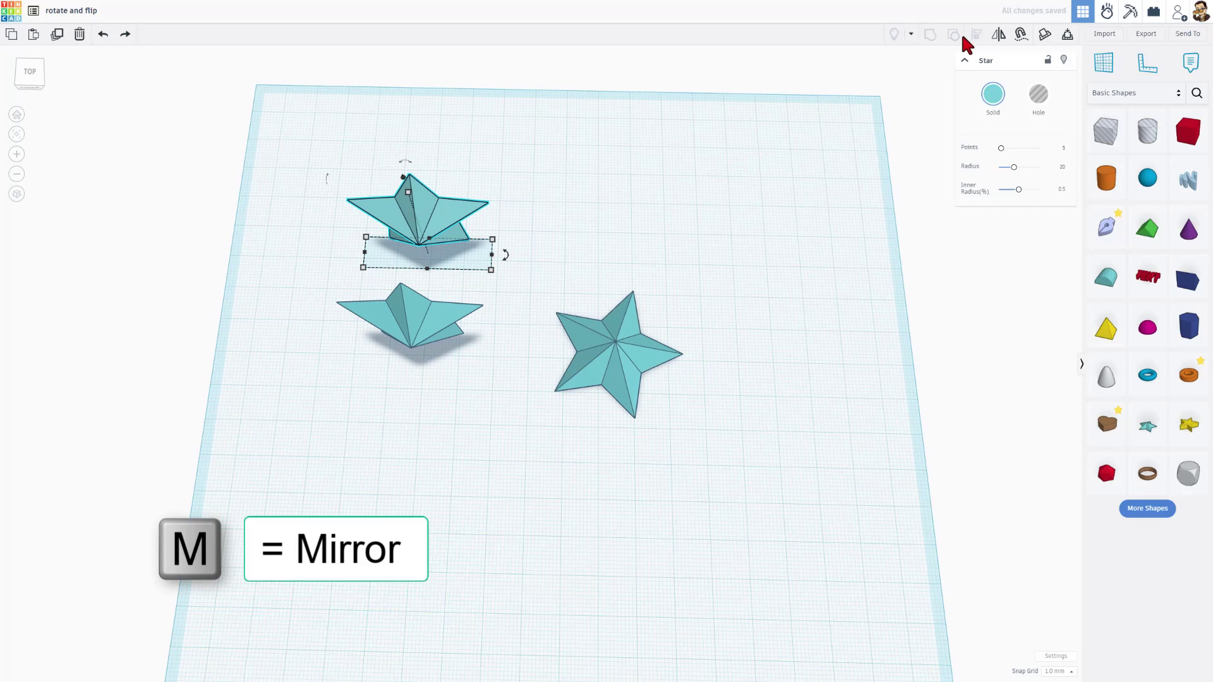
- Mirror the raised copy vertically so it is flipped upside down
left_click(999, 38)
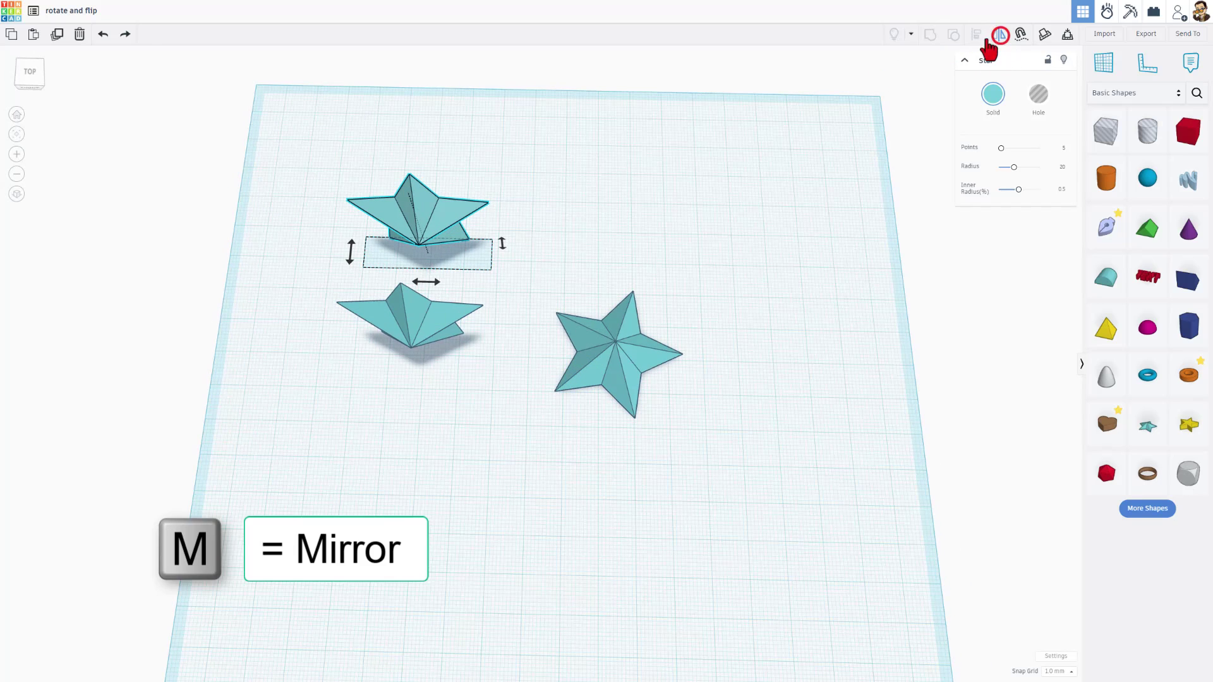
left_click(349, 256)
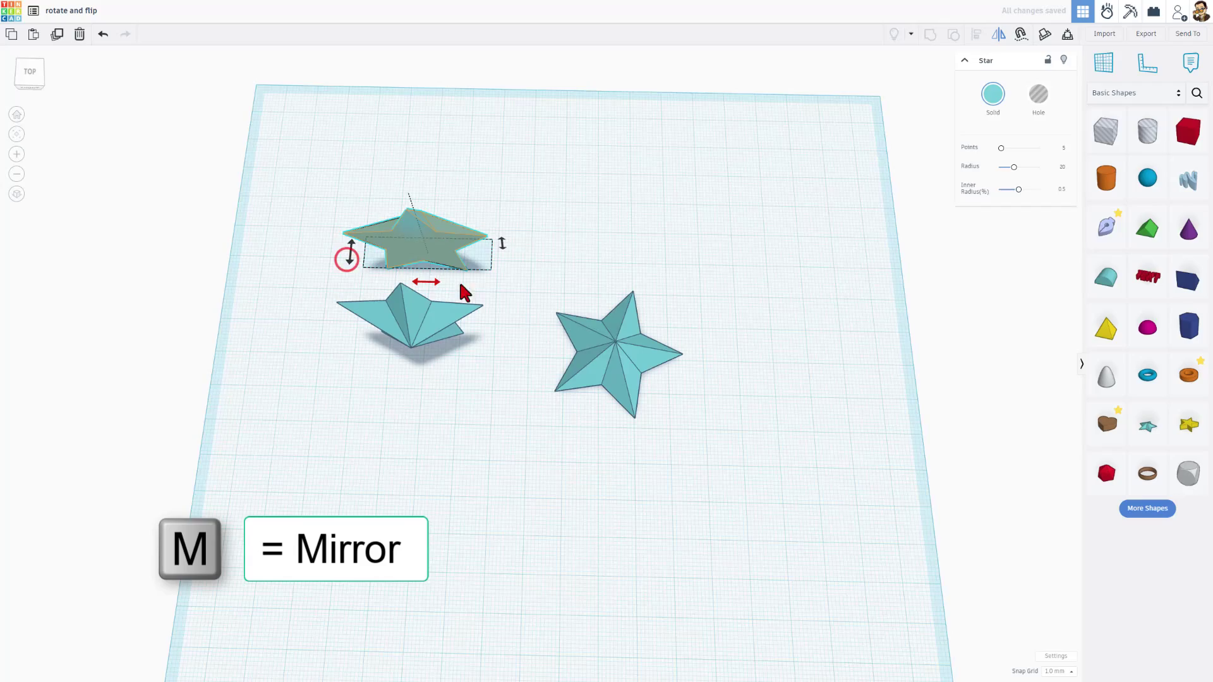
left_click(498, 298)
mouse_move(556, 318)
right_mouse_down()
mouse_move(117, 335)
mouse_move(111, 287)
mouse_move(241, 282)
right_mouse_up()
mouse_move(430, 309)
right_mouse_down()
mouse_move(335, 302)
mouse_move(683, 270)
right_mouse_up()
- Place a workplane on the upright star's face and drop the flipped copy onto it
key("w")
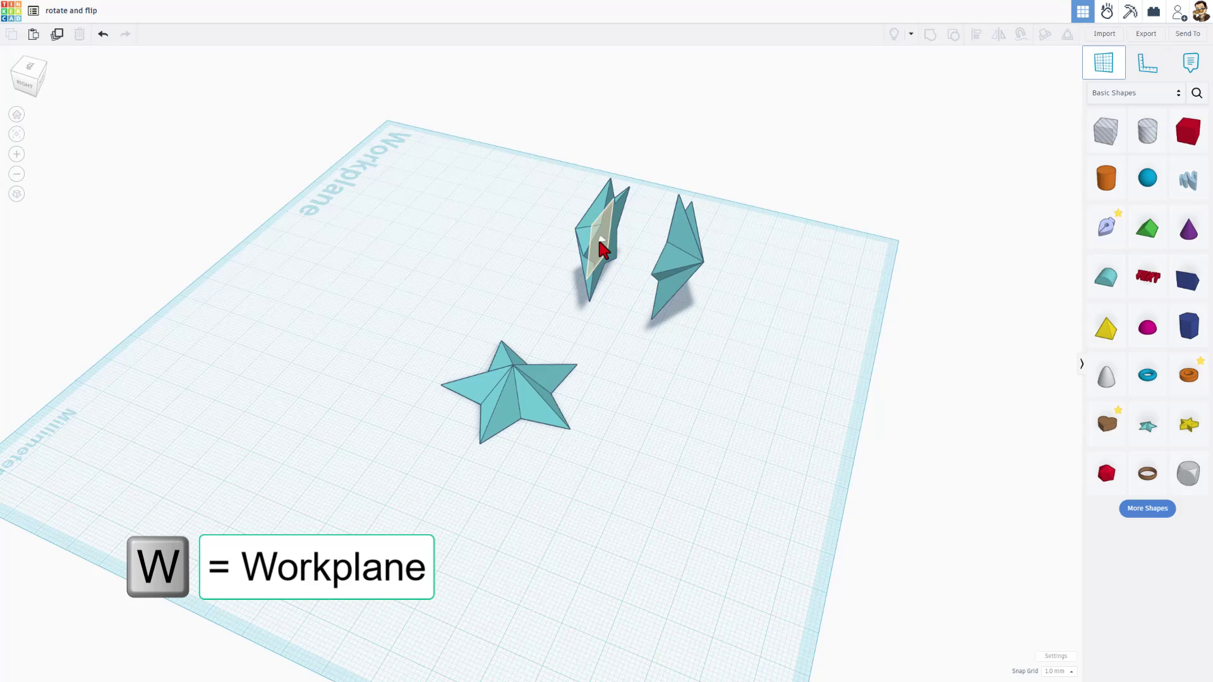
left_click(606, 244)
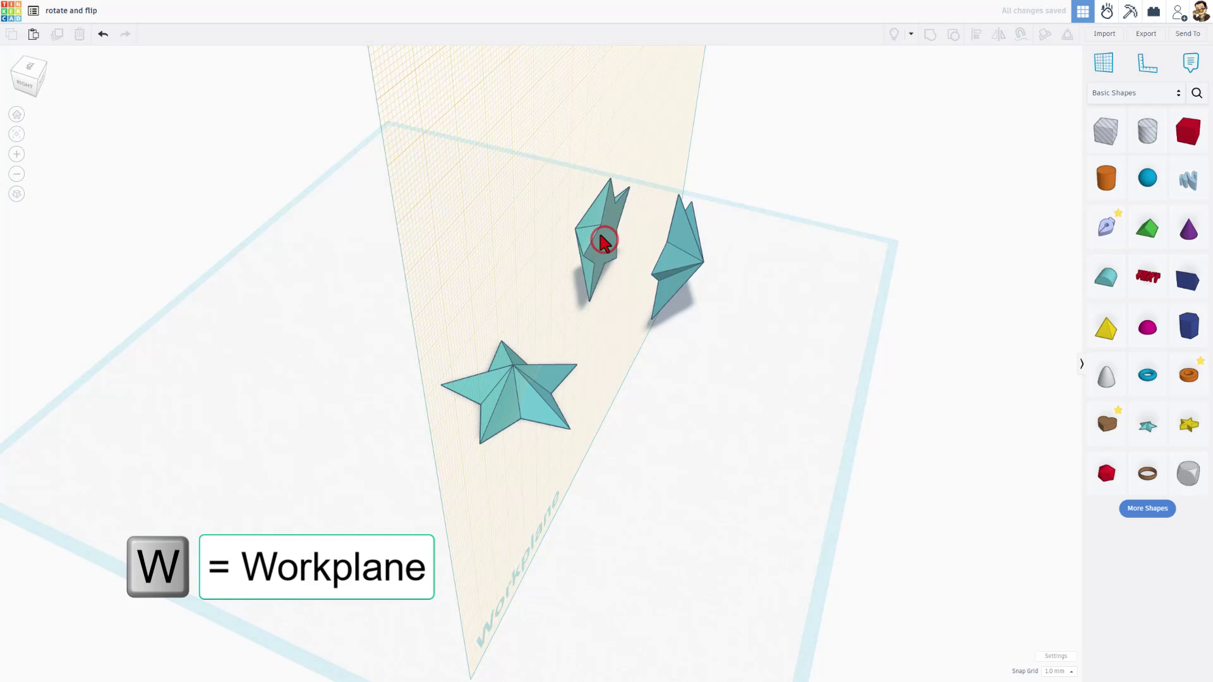
left_click(699, 261)
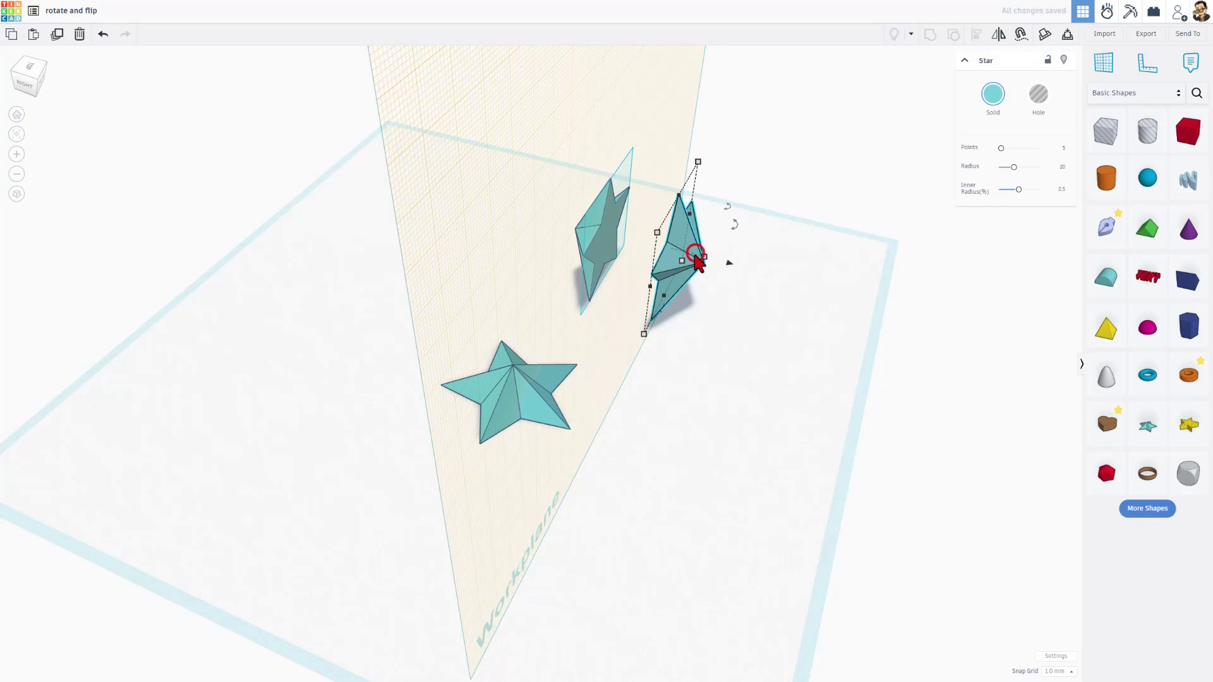
key("d")
left_click(658, 292)
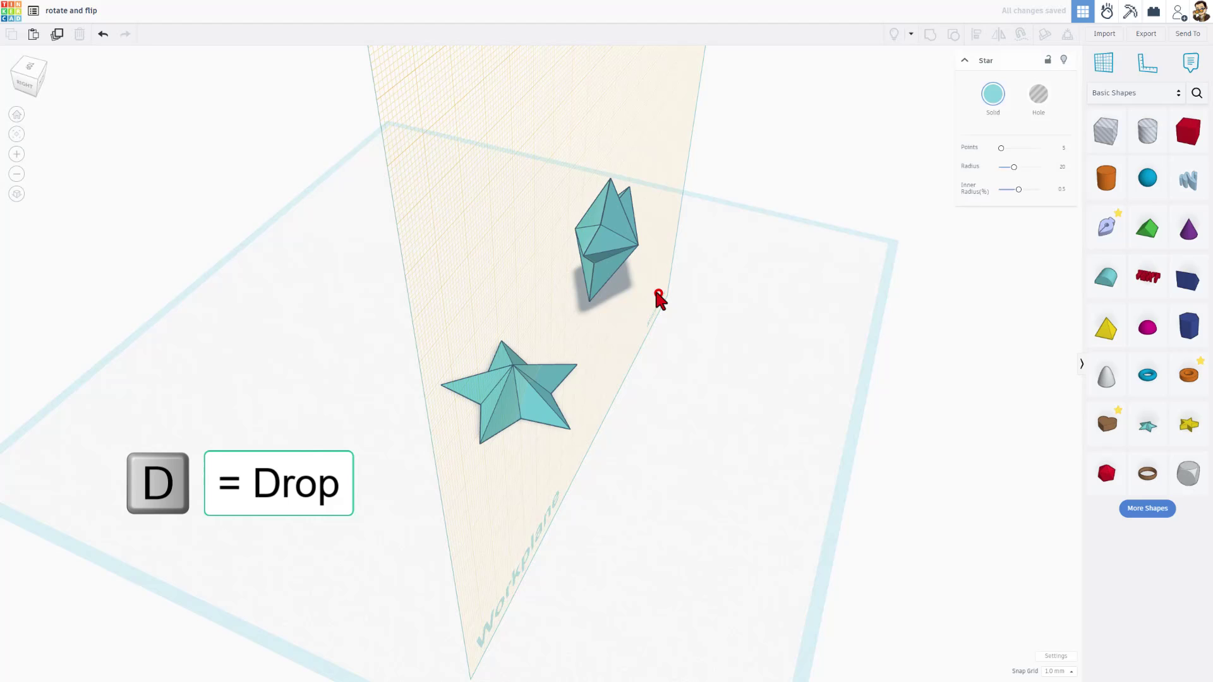
right_click_drag(658, 291, 737, 307)
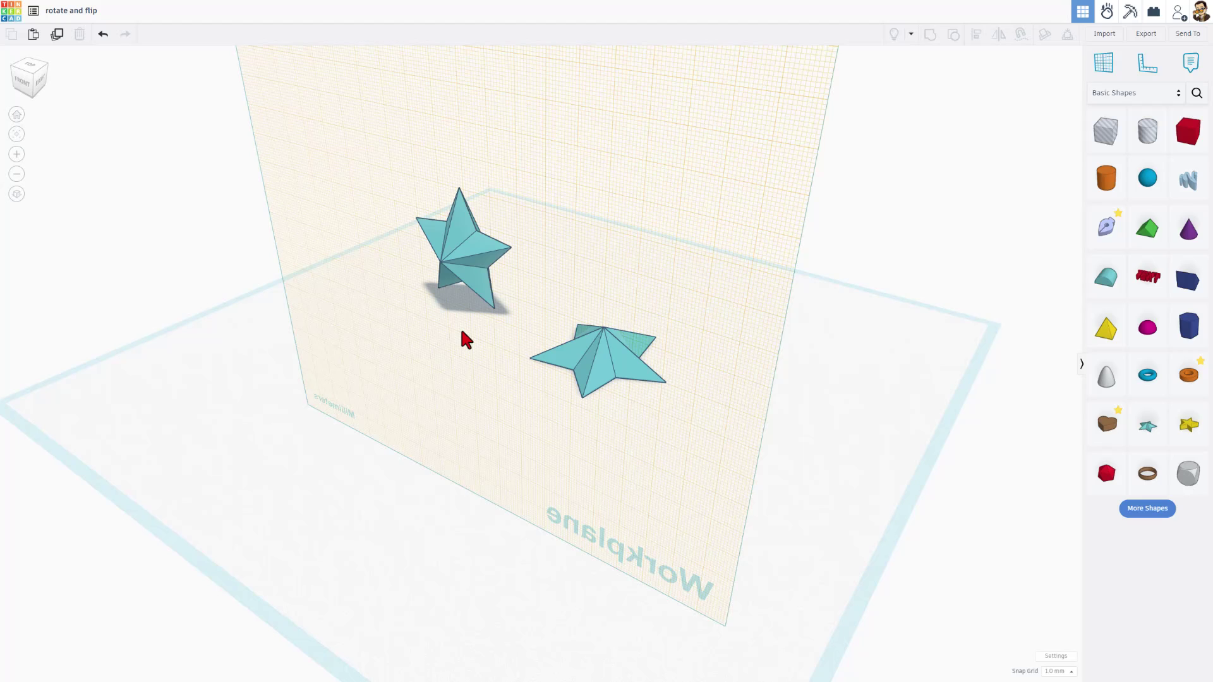
- Reset the workplane back to the flat ground
key("w")
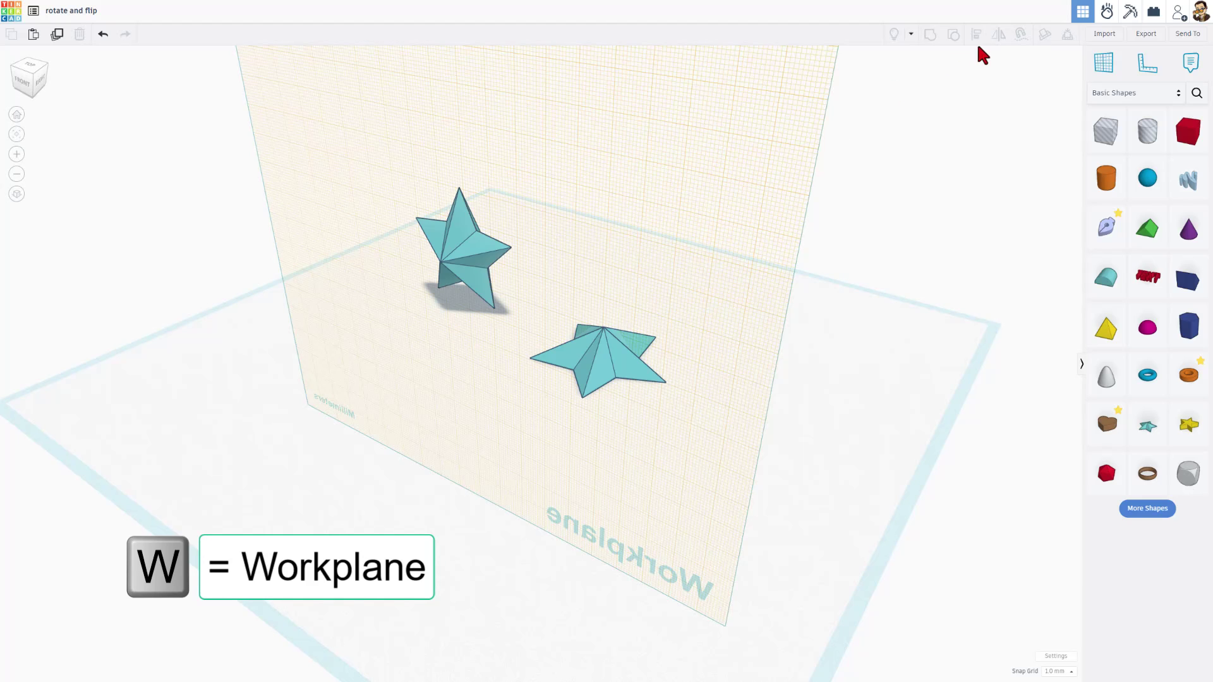
left_click(663, 244)
left_click(392, 410)
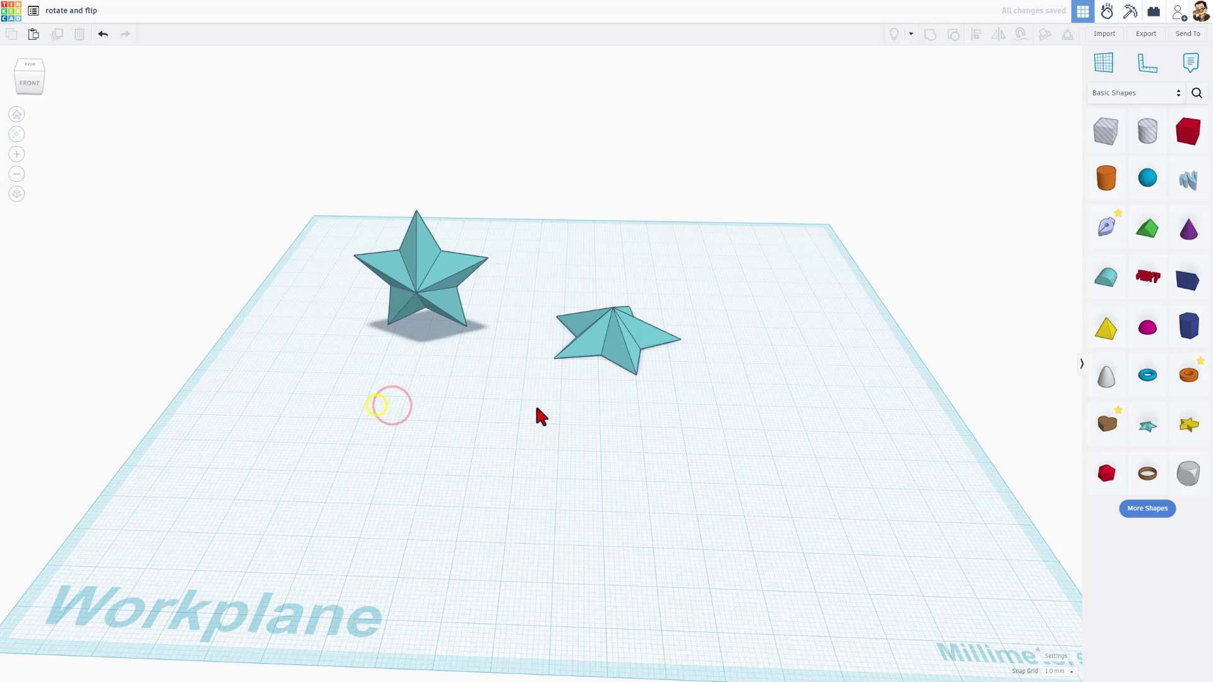
- Place a Scribble shape on the grid, opening its blank sketch editor
left_click(511, 496)
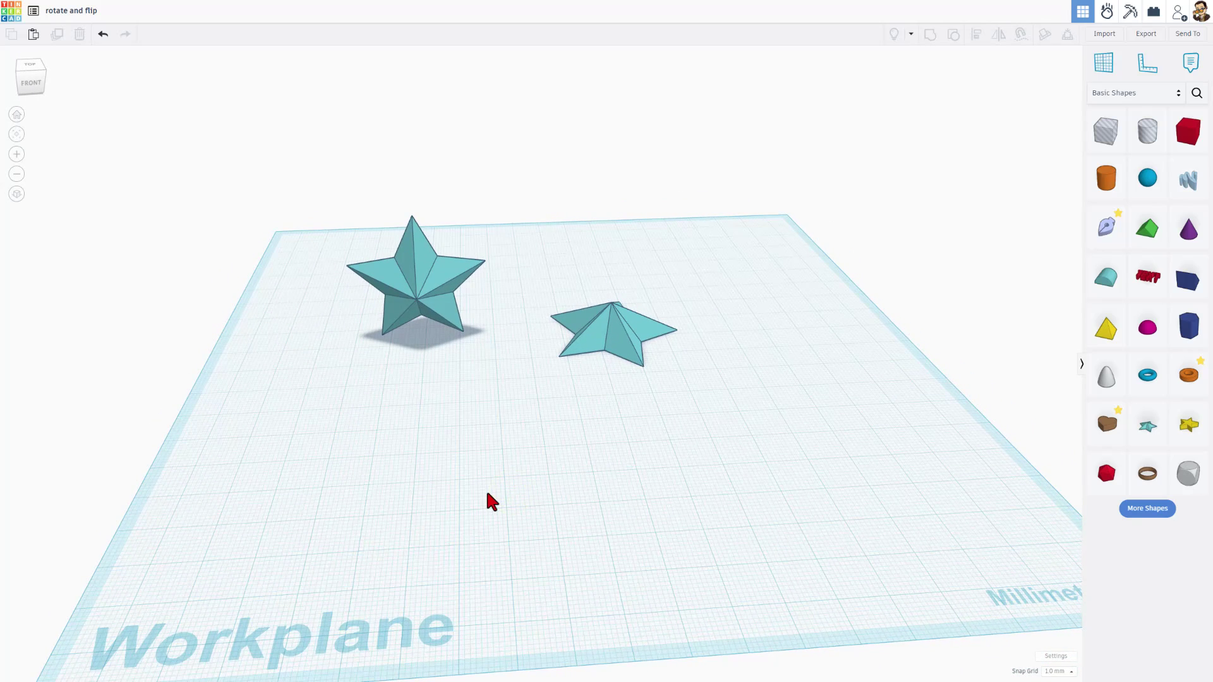
left_click(1108, 229)
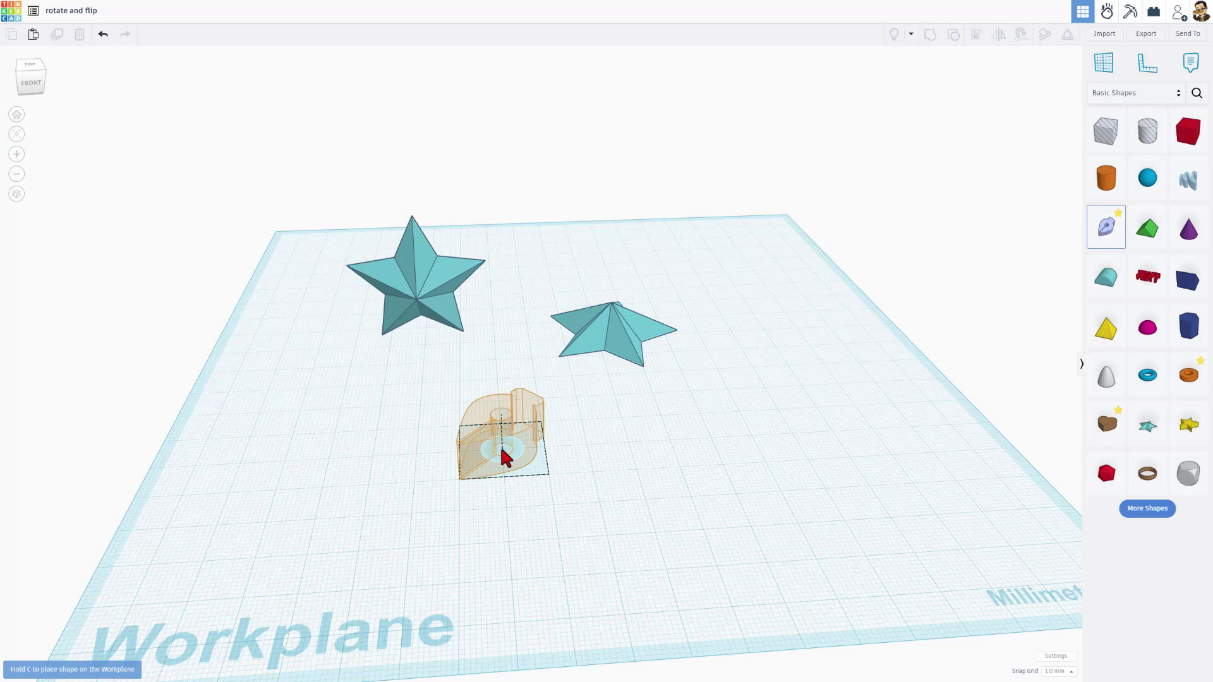
left_click(504, 450)
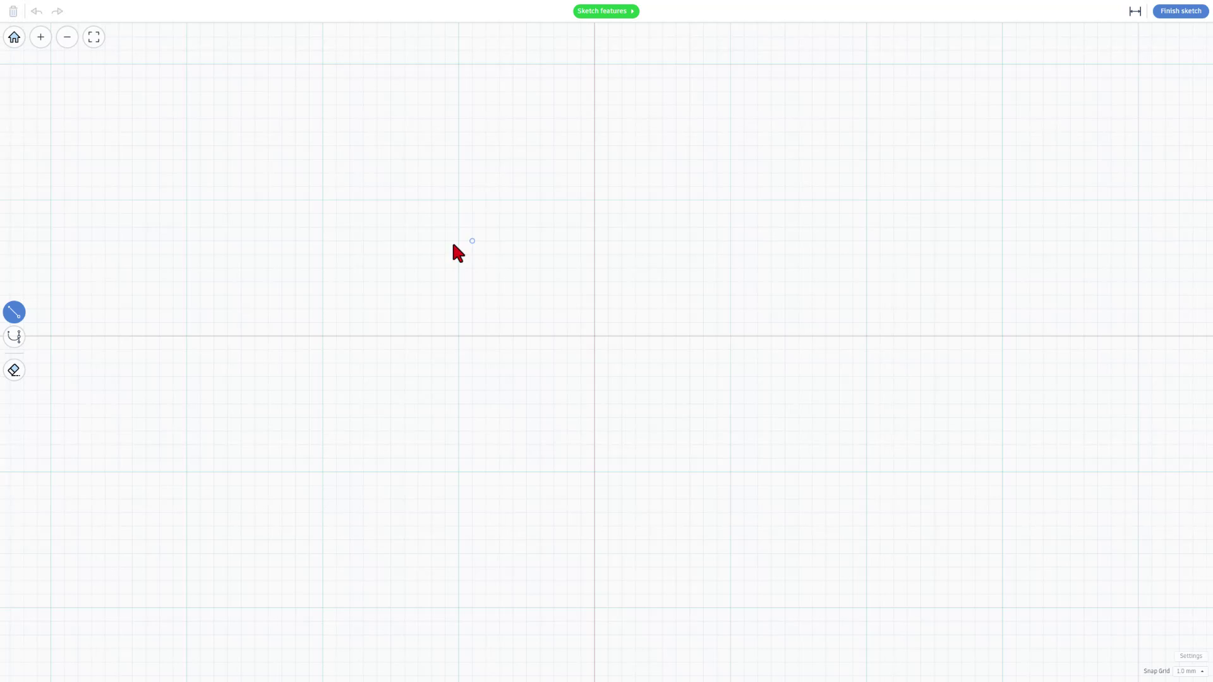
- Draw a Bezier curved outline and close it at the start point into a filled 10.00 by 20.00 half-heart
key("2")
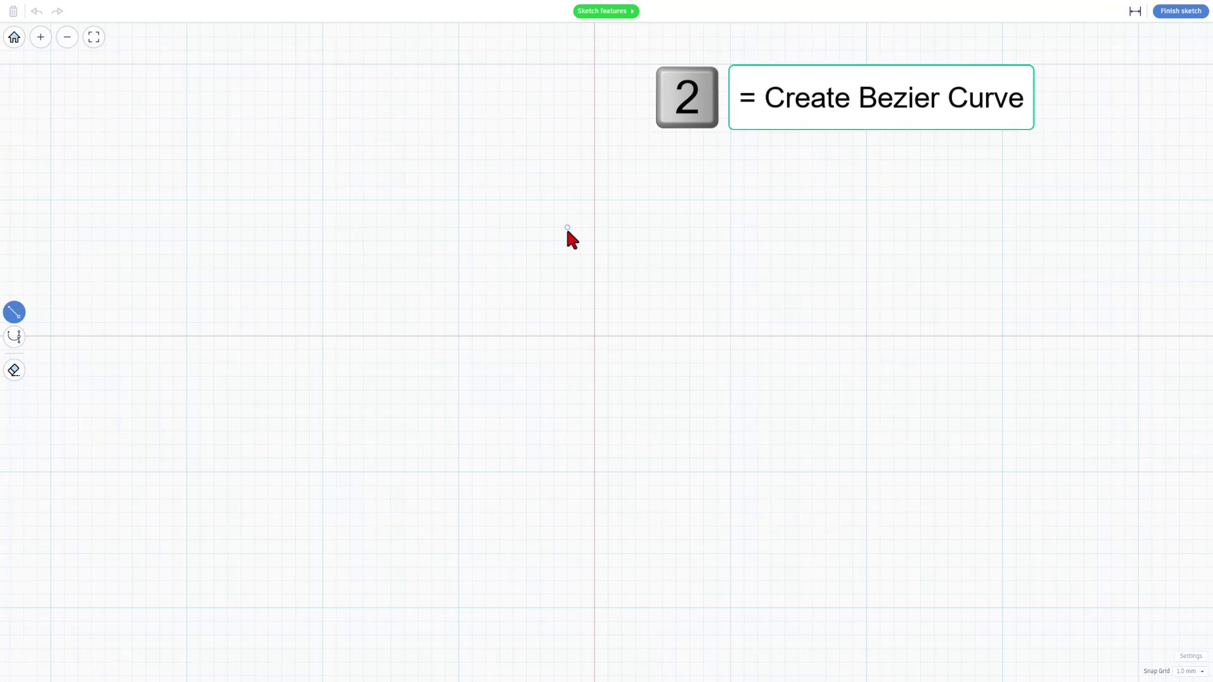
key("2")
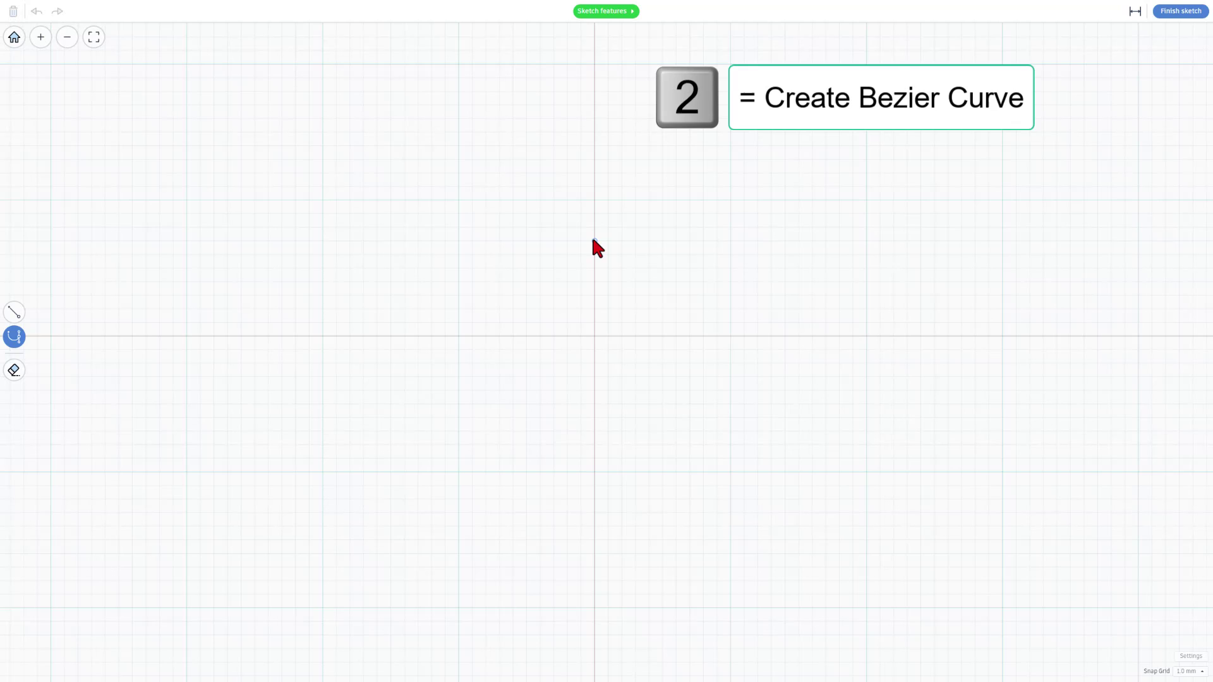
left_click(594, 241)
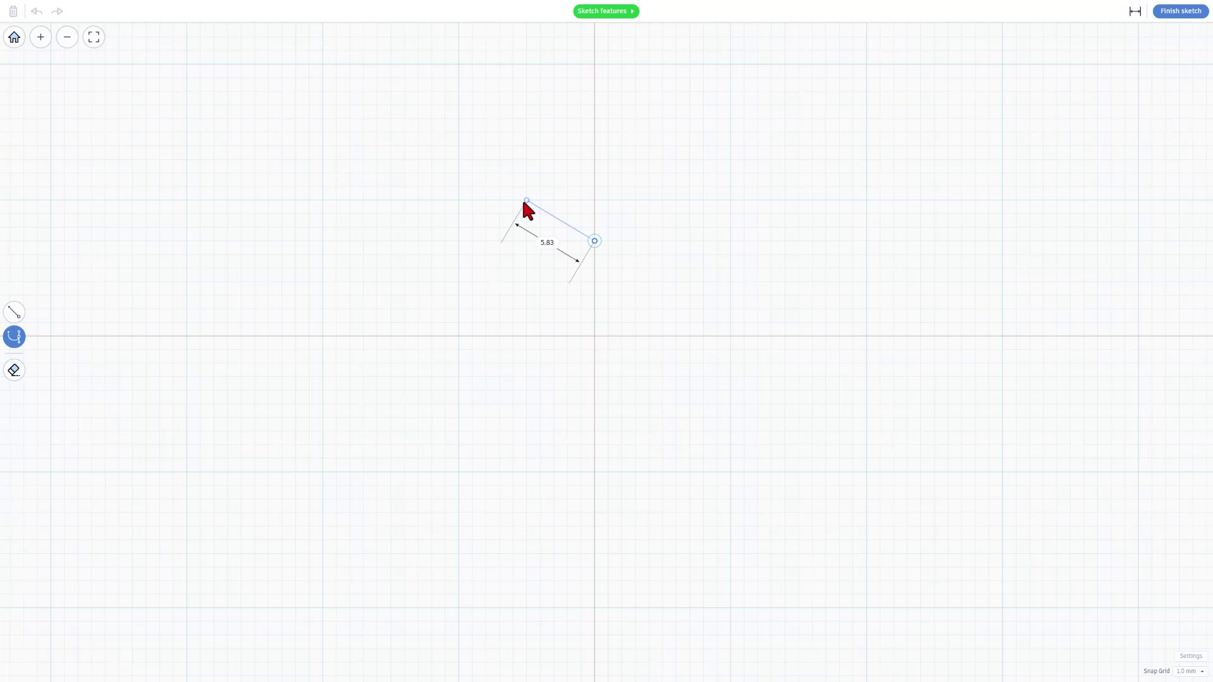
left_click_drag(526, 200, 482, 201)
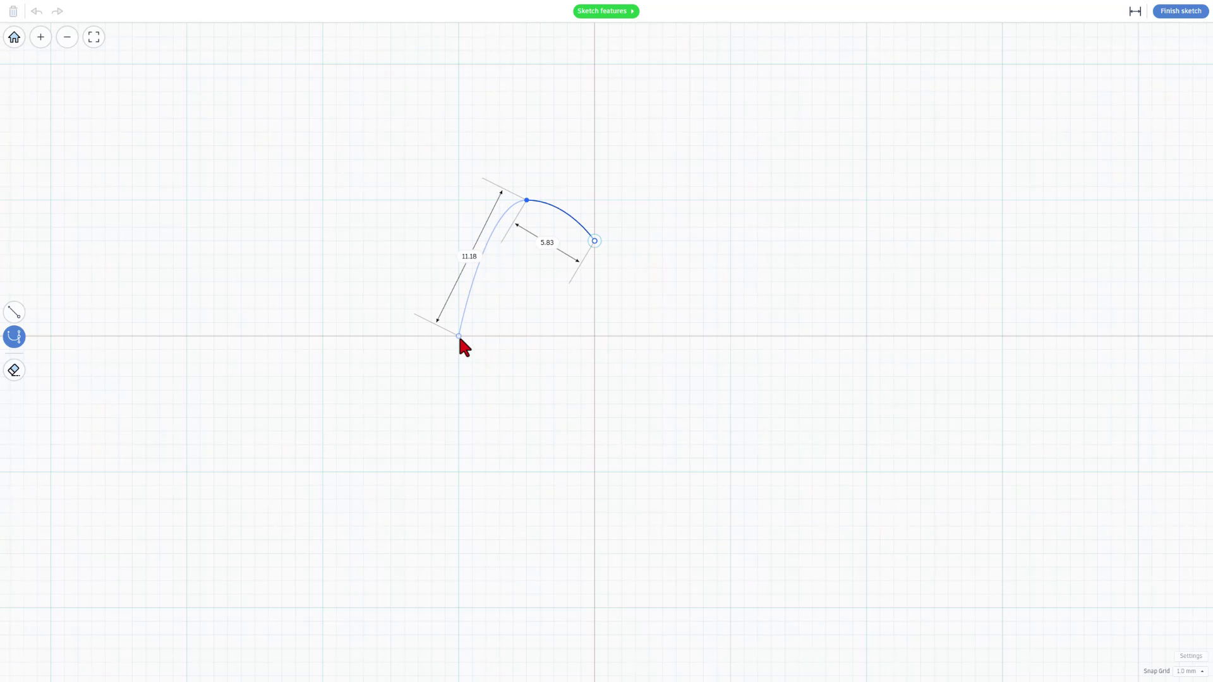
left_click_drag(458, 336, 461, 431)
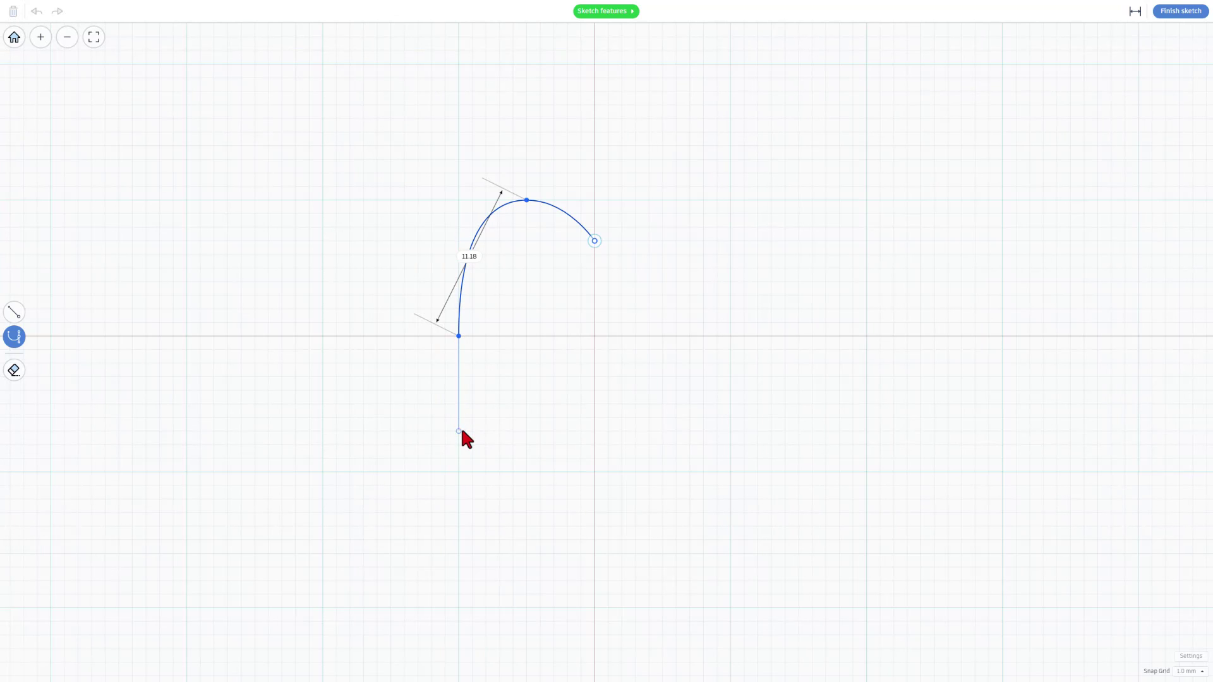
left_click(595, 471)
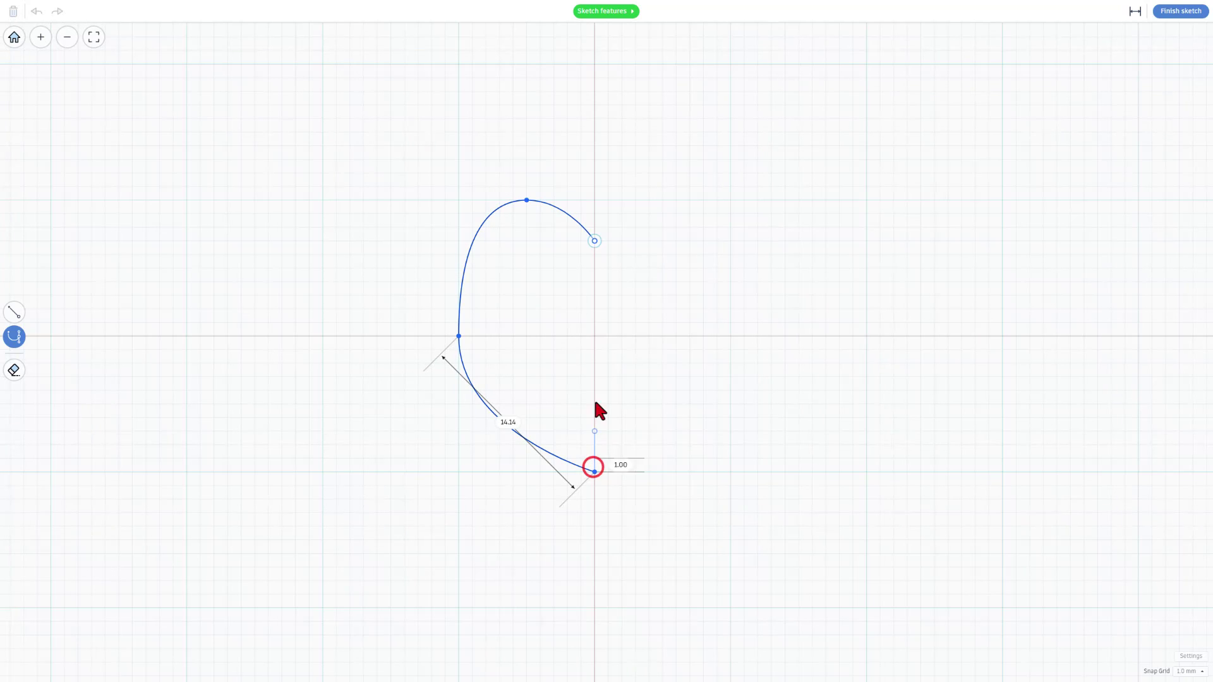
left_click(596, 243)
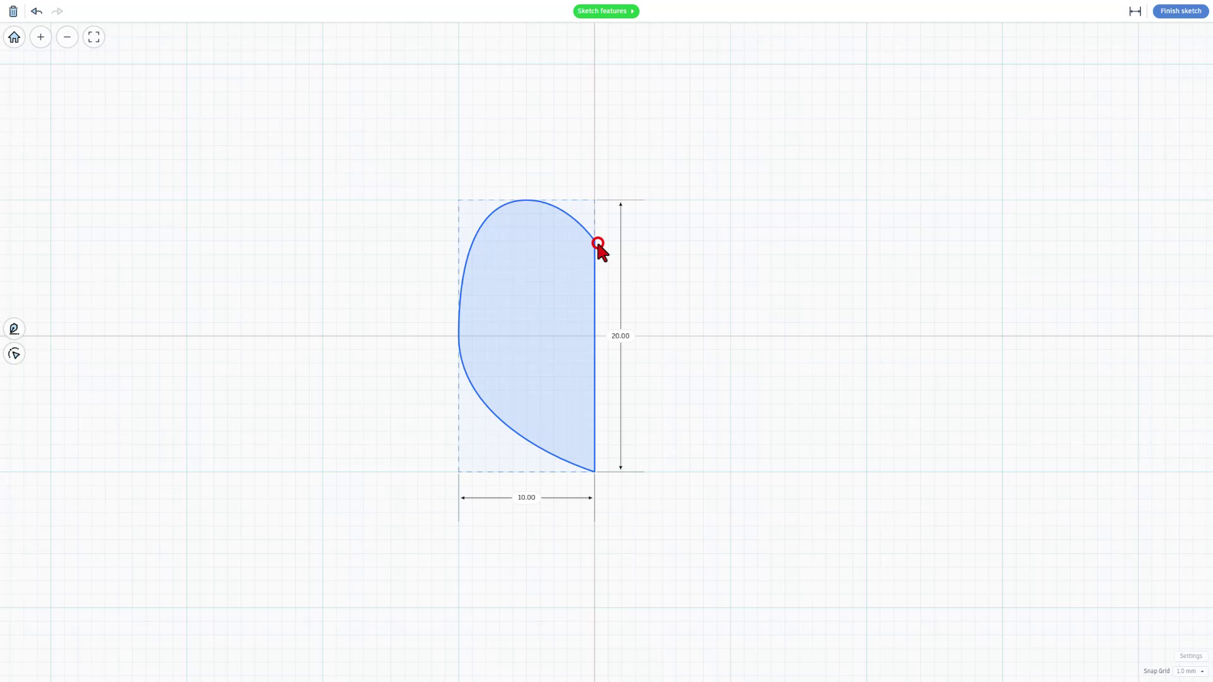
- Break the left point's handles and drag each tangent so the left edge gets a sharper inward kink
left_click(522, 327)
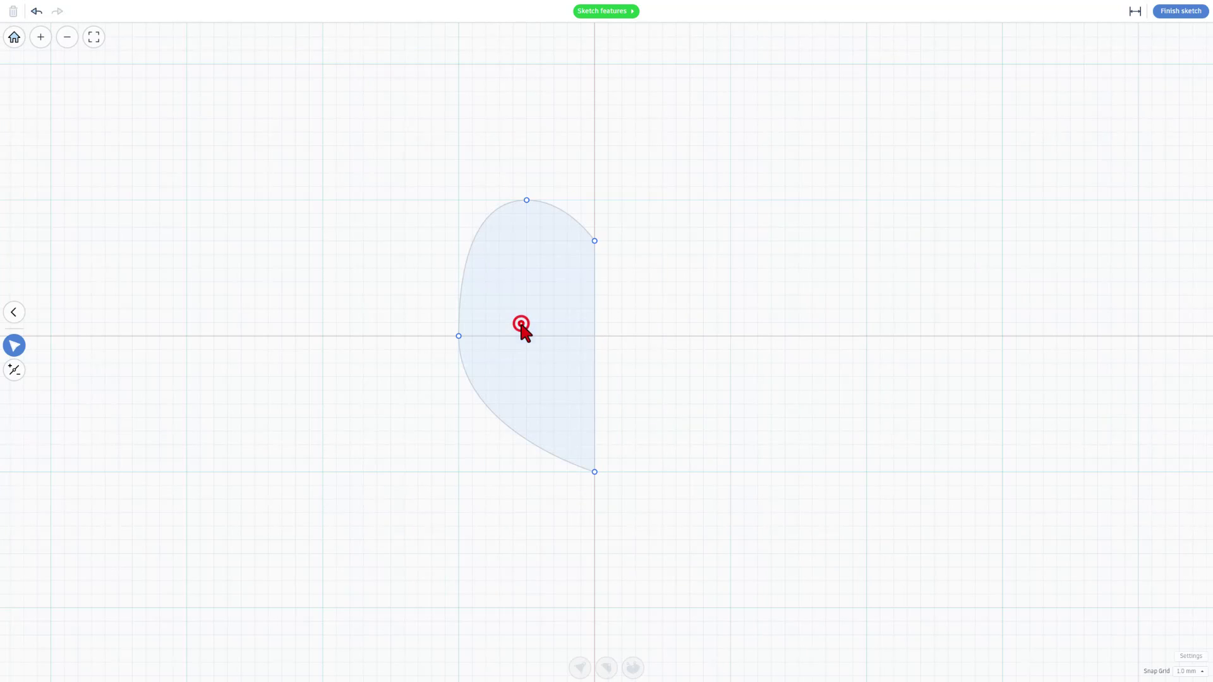
left_click(459, 336)
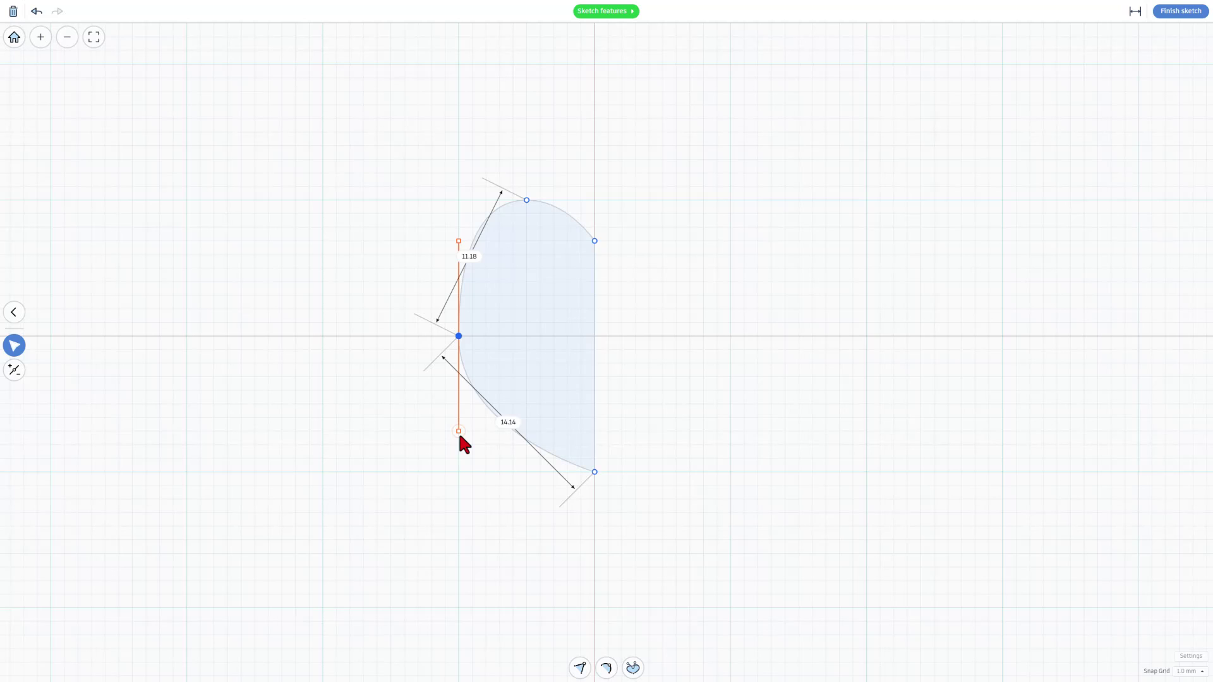
left_click_drag(458, 431, 526, 430)
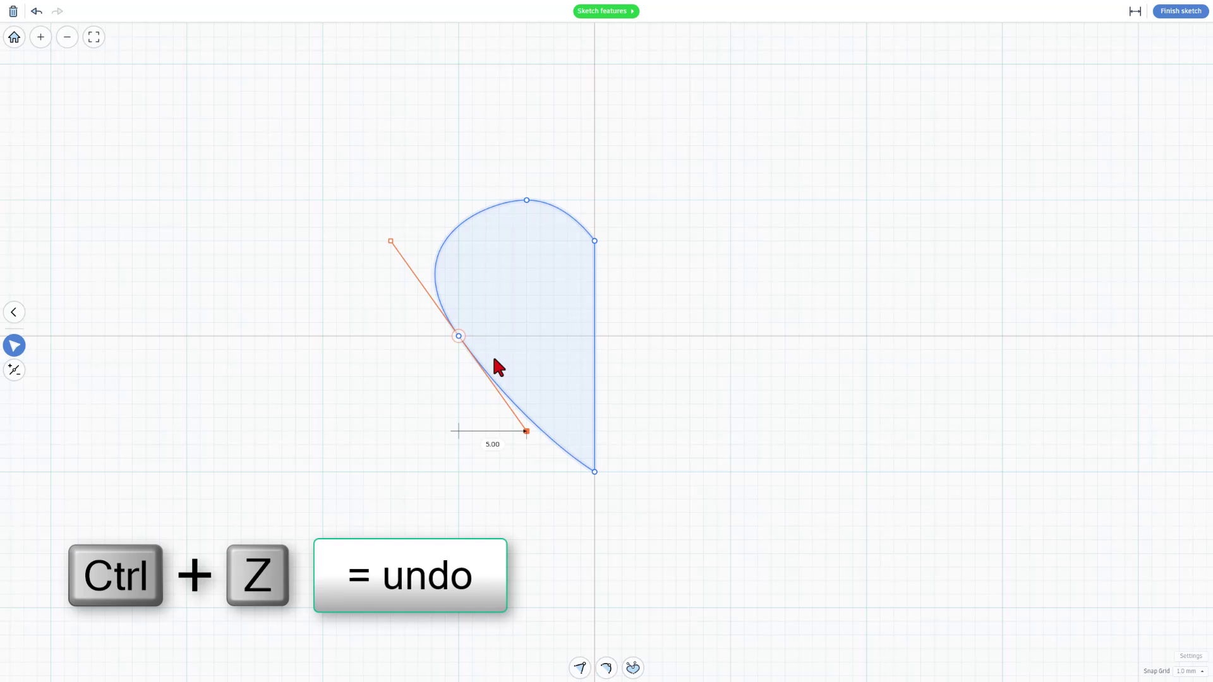
key("ctrl+z")
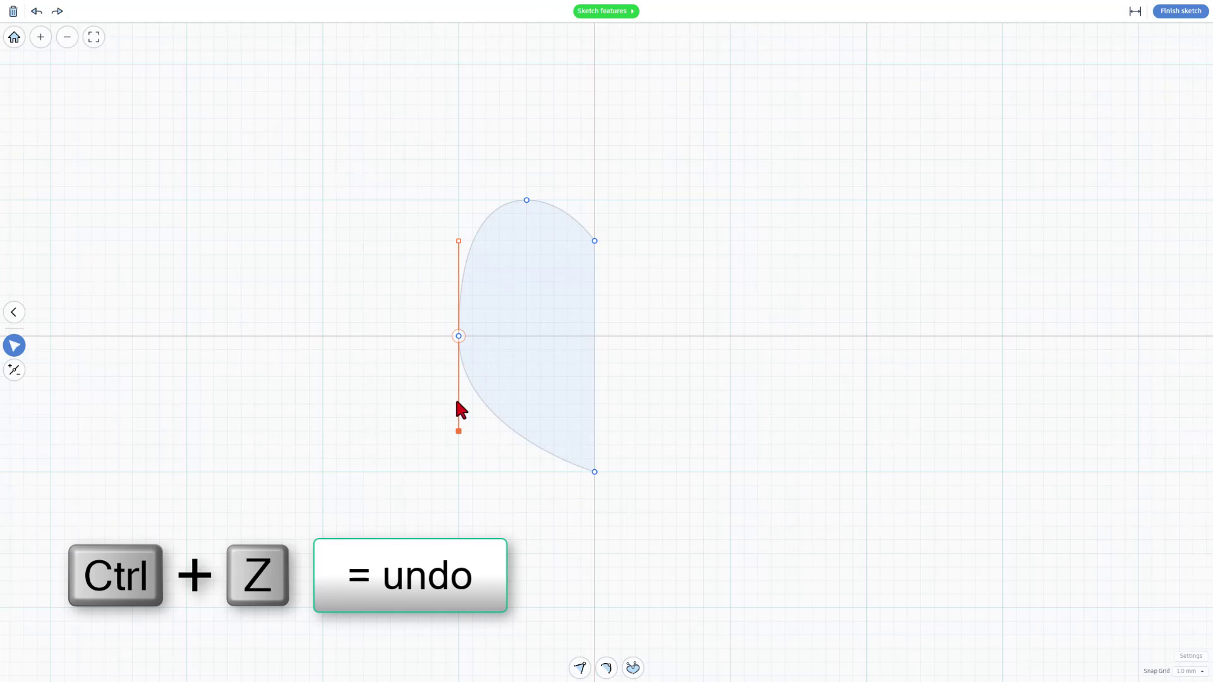
left_click(633, 666)
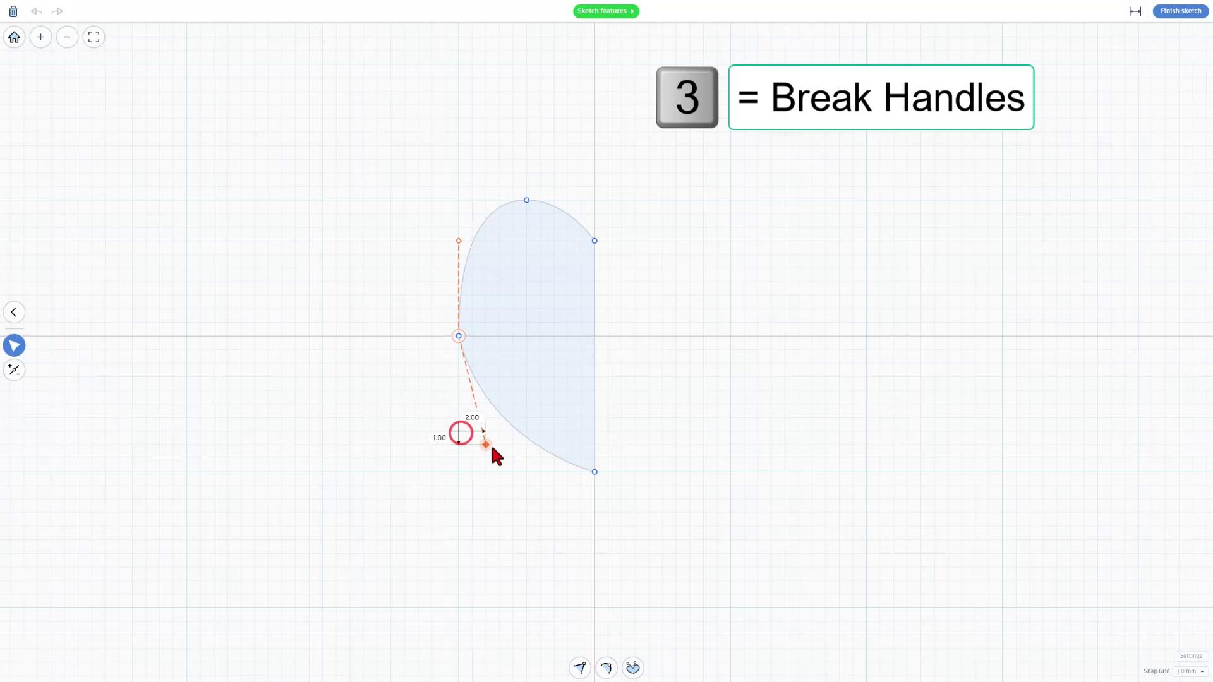
left_click_drag(492, 448, 477, 407)
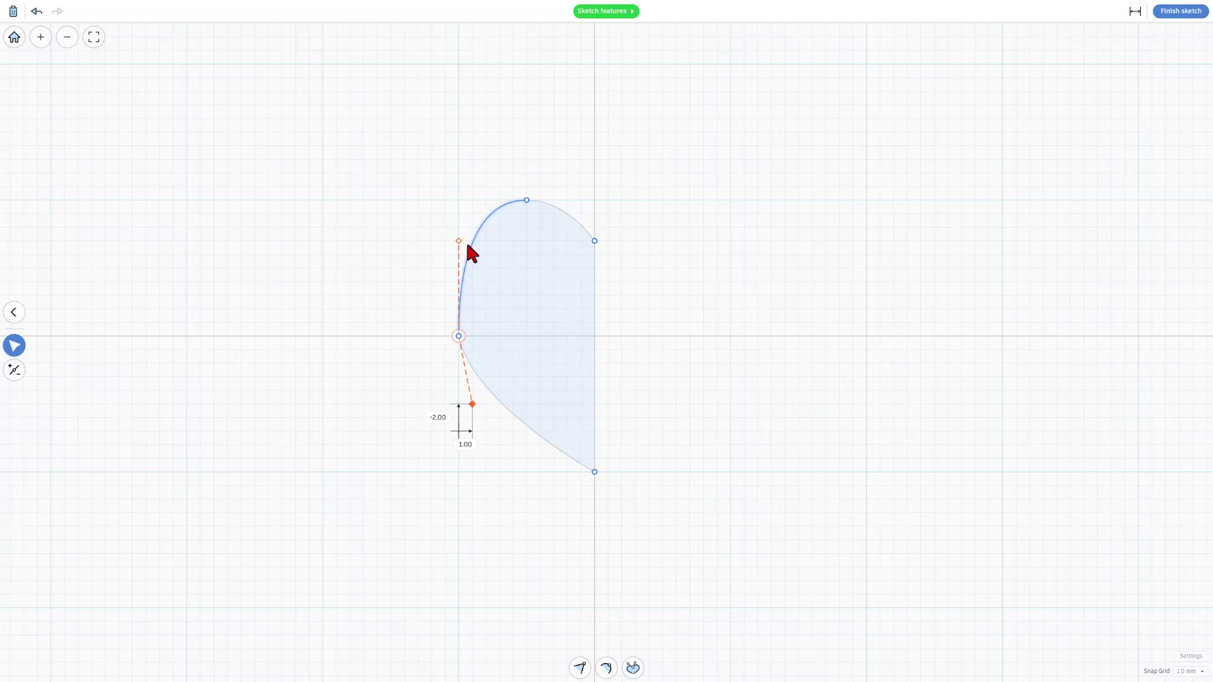
left_click_drag(460, 242, 446, 270)
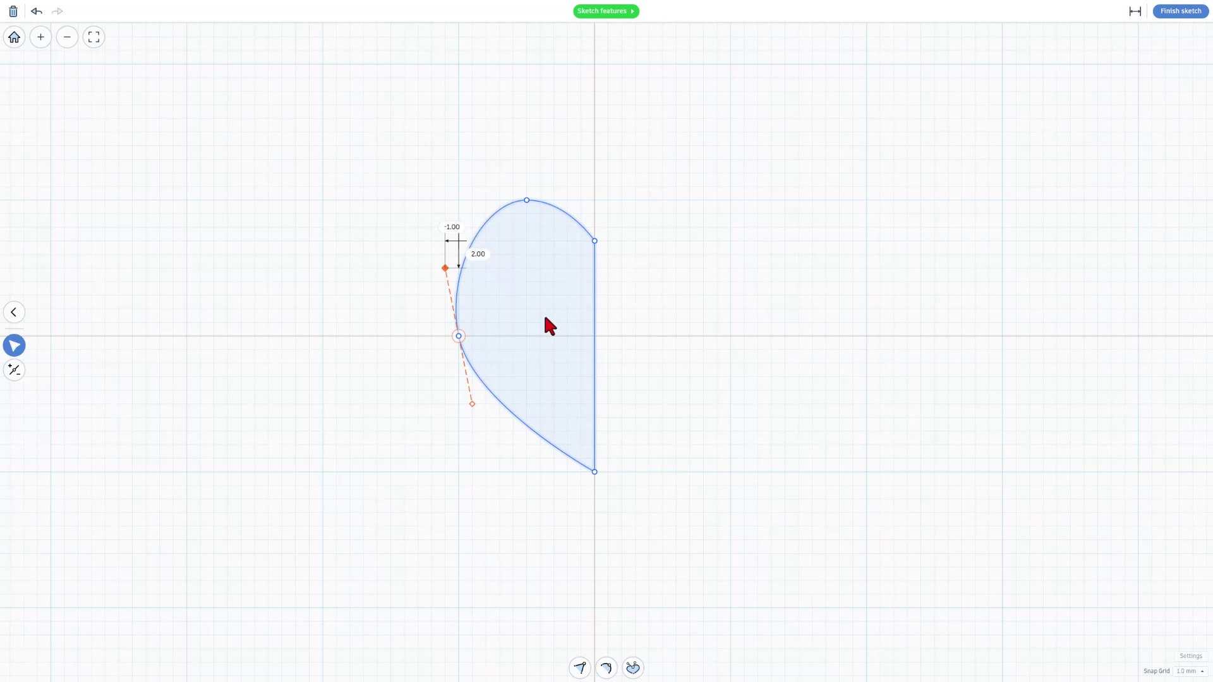
- Finish the sketch so the half-heart becomes a solid on the workplane, then reselect it
left_click(1174, 12)
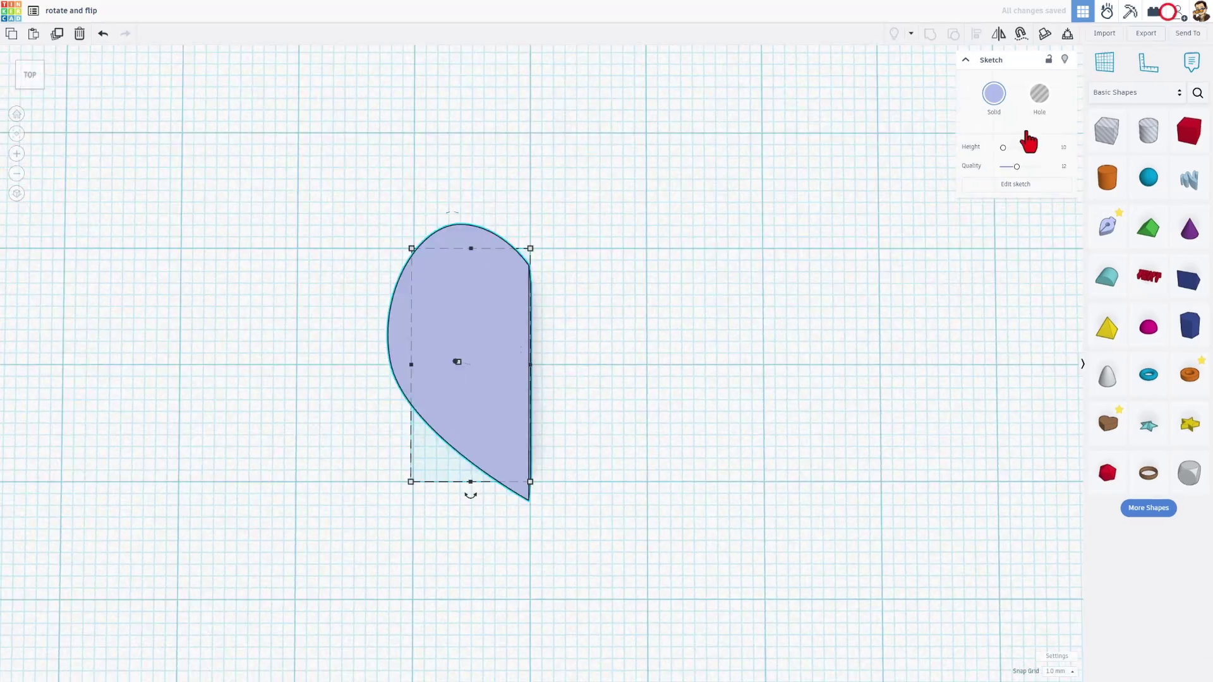
scroll(404, 483, "up", 3)
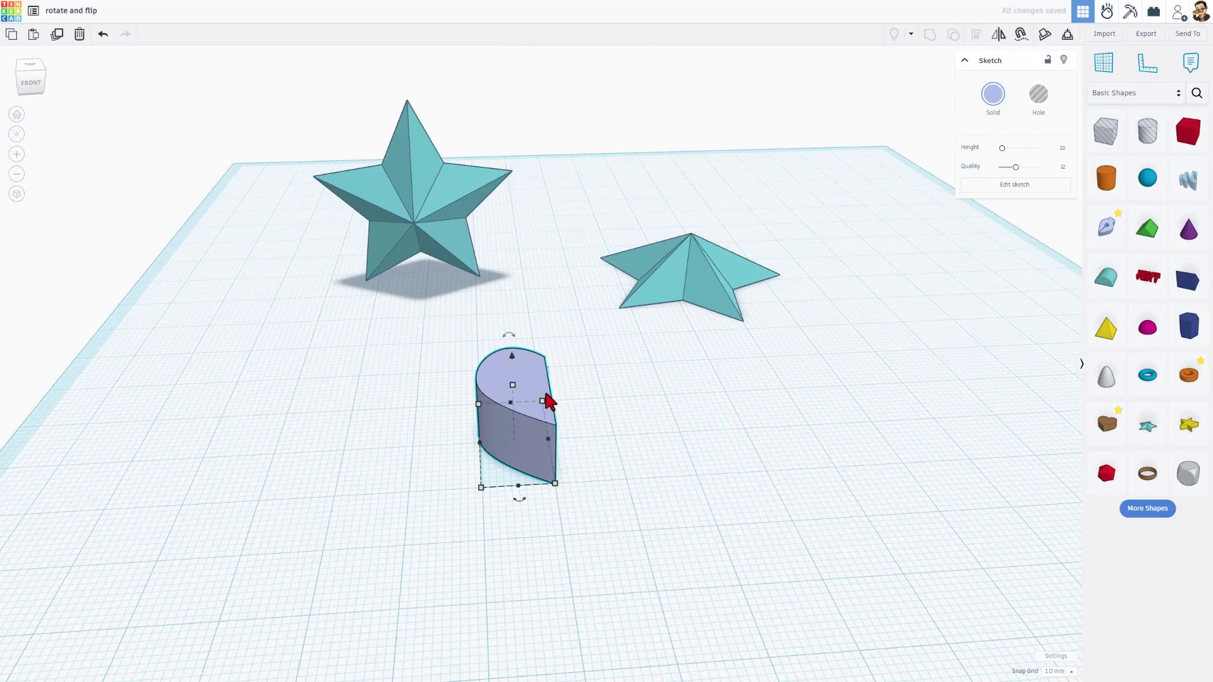
left_click(670, 367)
left_click(510, 393)
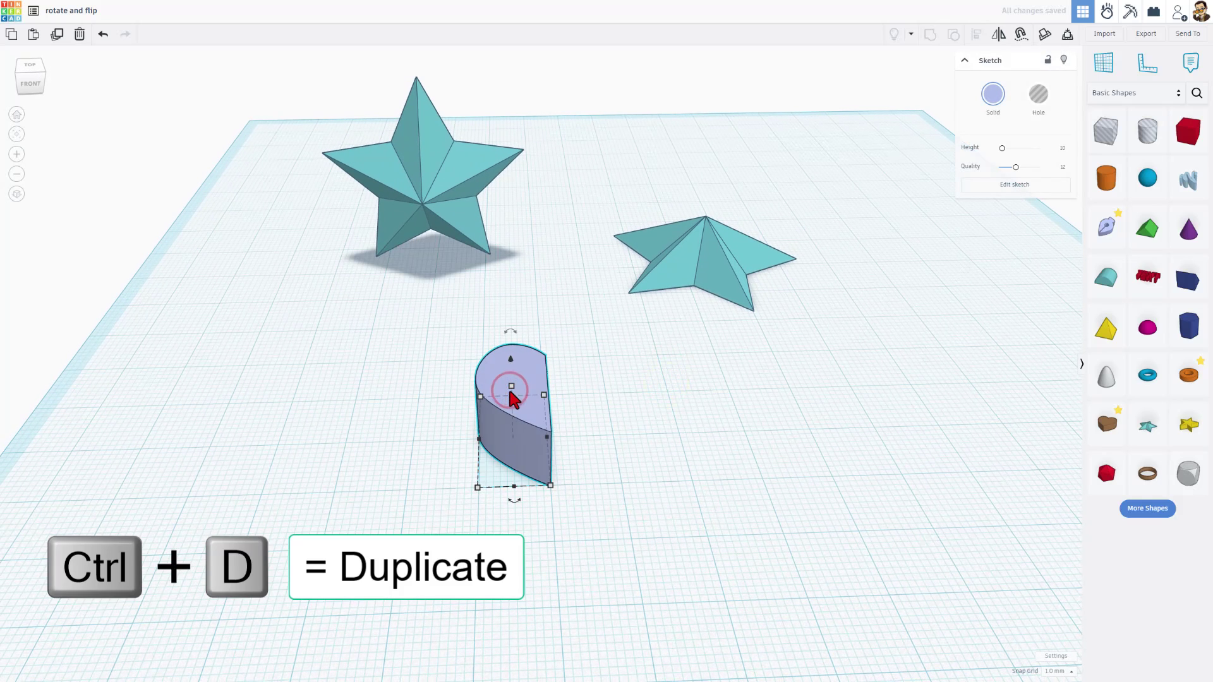
- Duplicate the half-heart, nudge the copy right, and mirror it left to right
key("ctrl+d")
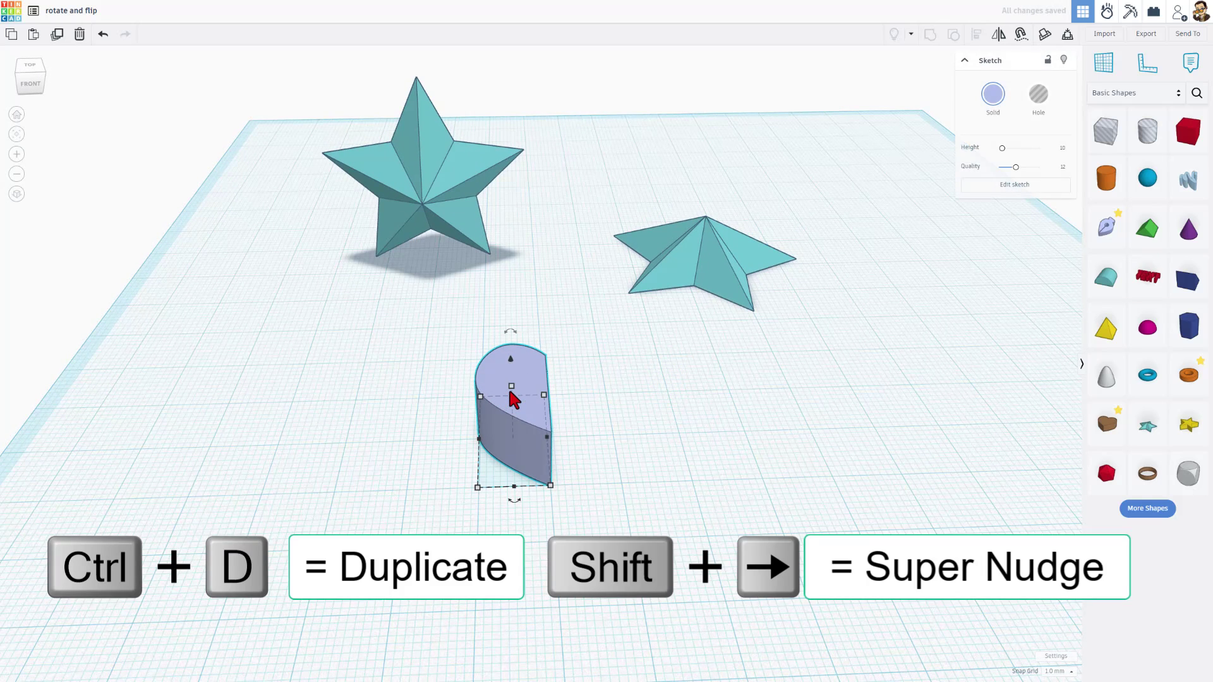
key("shift+Right")
key("shift+Right")
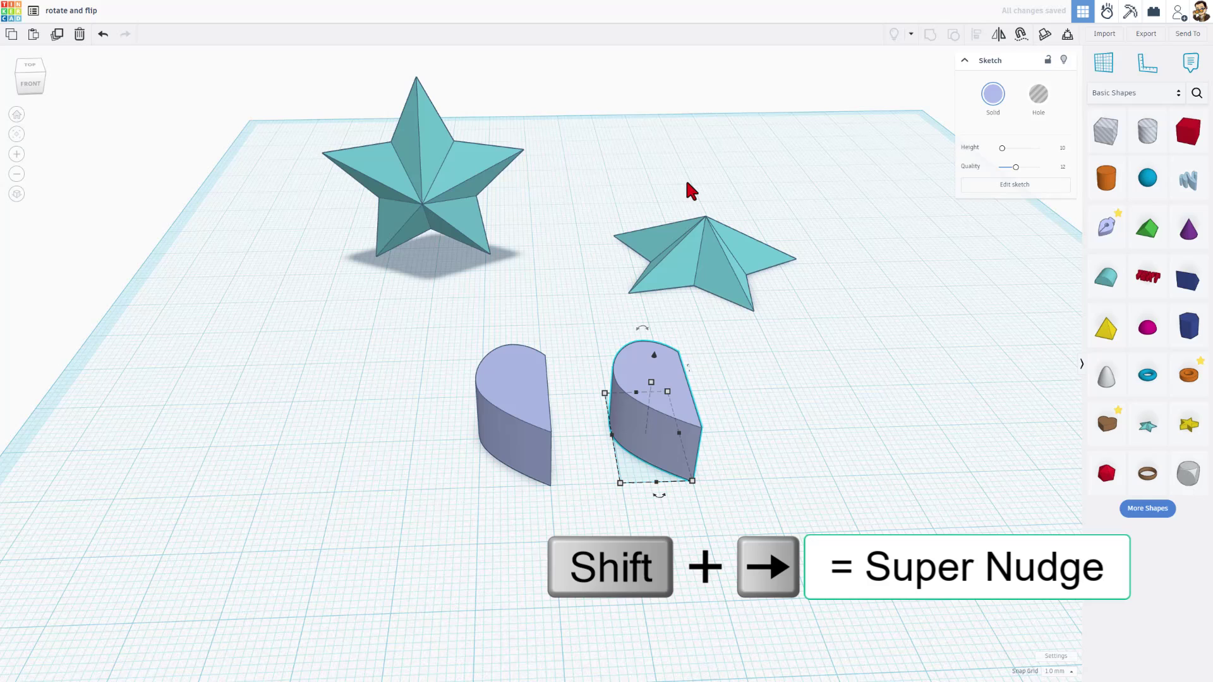
left_click(997, 36)
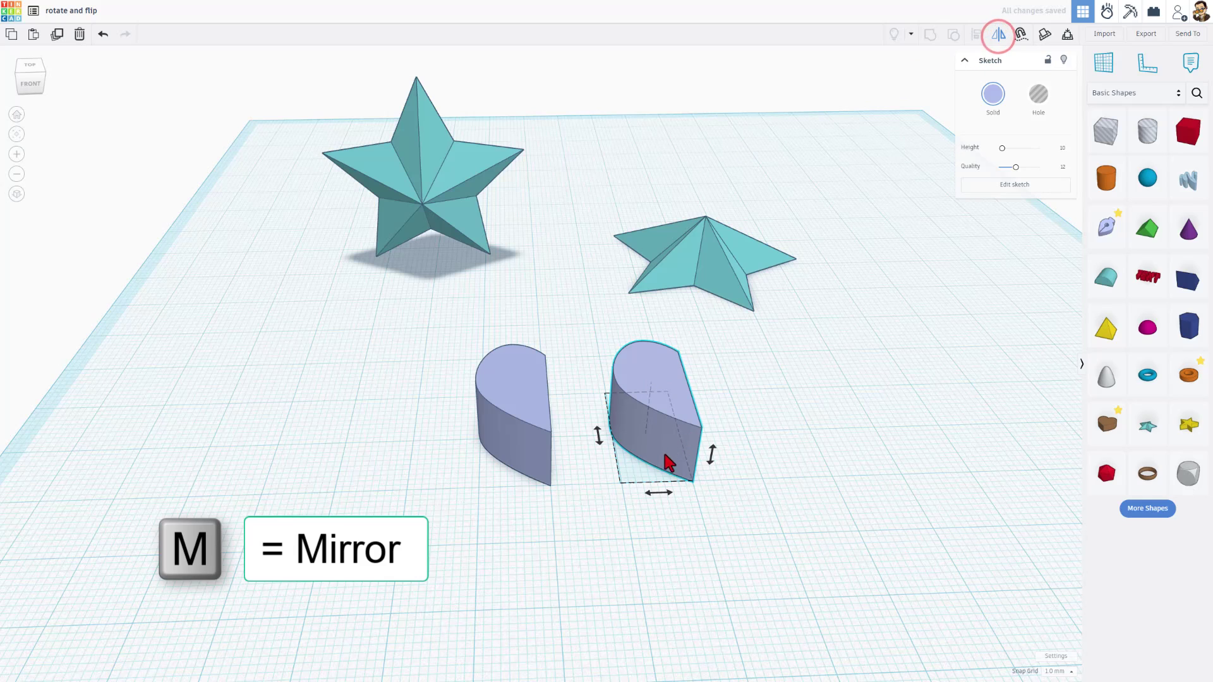
left_click(663, 492)
right_click_drag(663, 496, 688, 455)
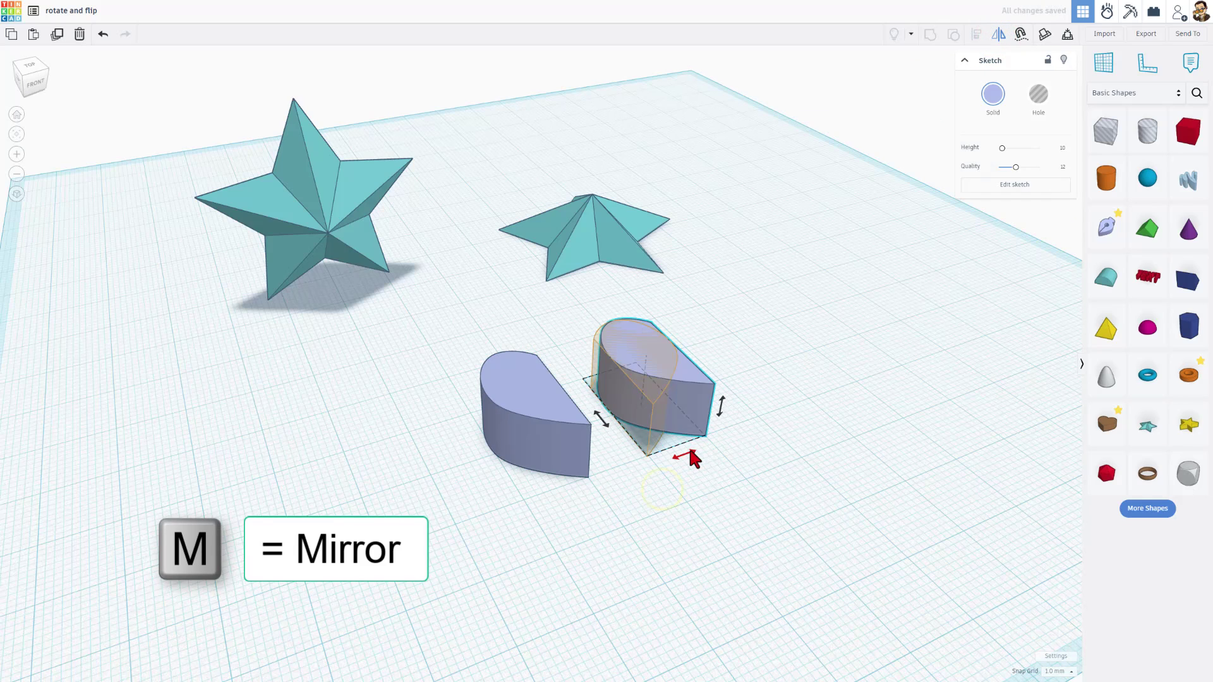
left_click(612, 513)
right_click_drag(571, 531, 582, 473)
- Drop the right half flush against the left half's flat face, then reset the workplane to the grid
key("w")
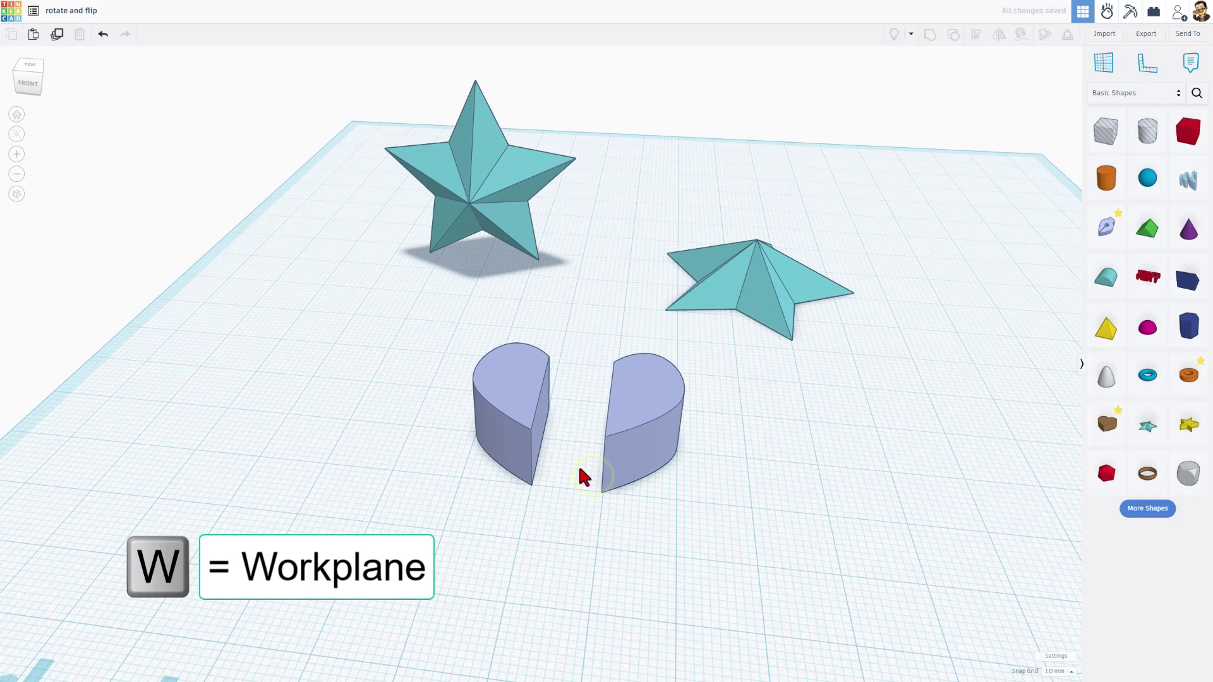
left_click(544, 415)
left_click(625, 427)
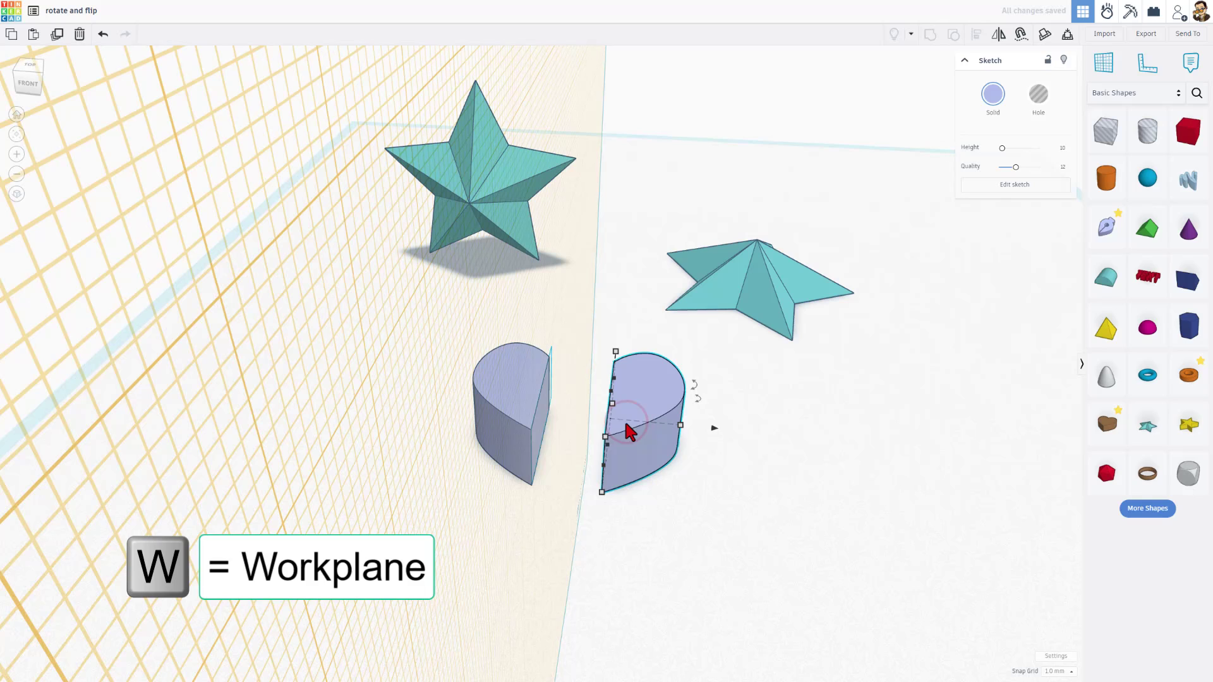
key("d")
left_click(631, 510)
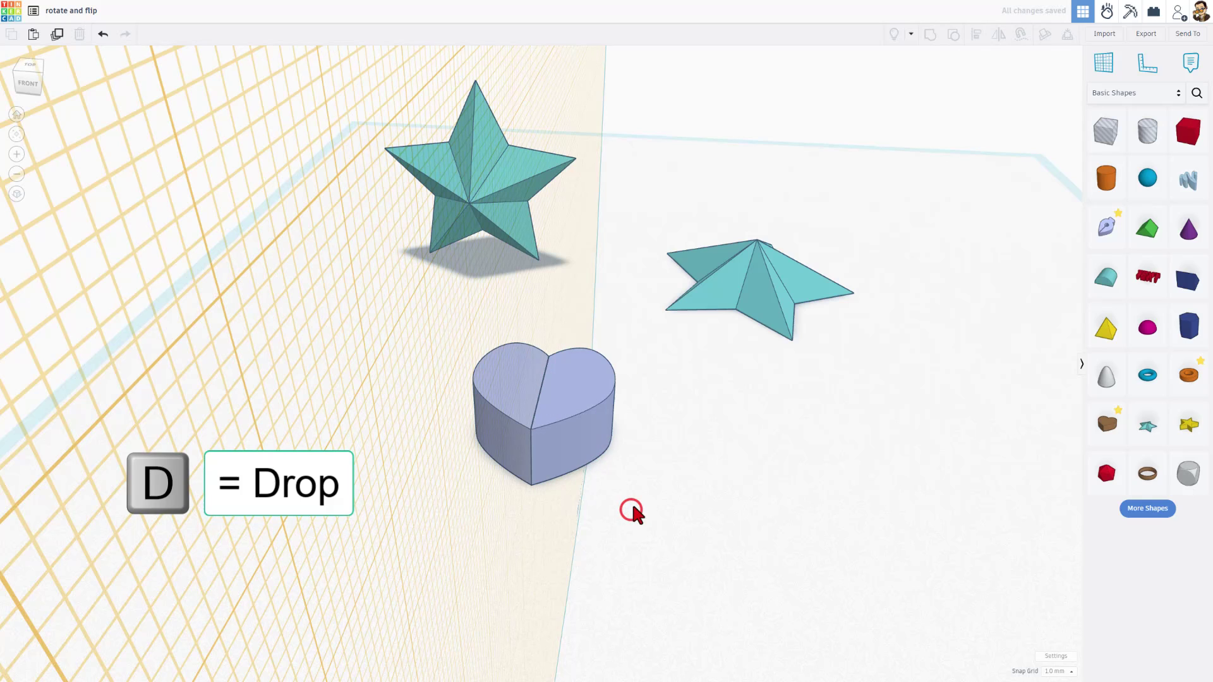
key("w")
left_click(673, 495)
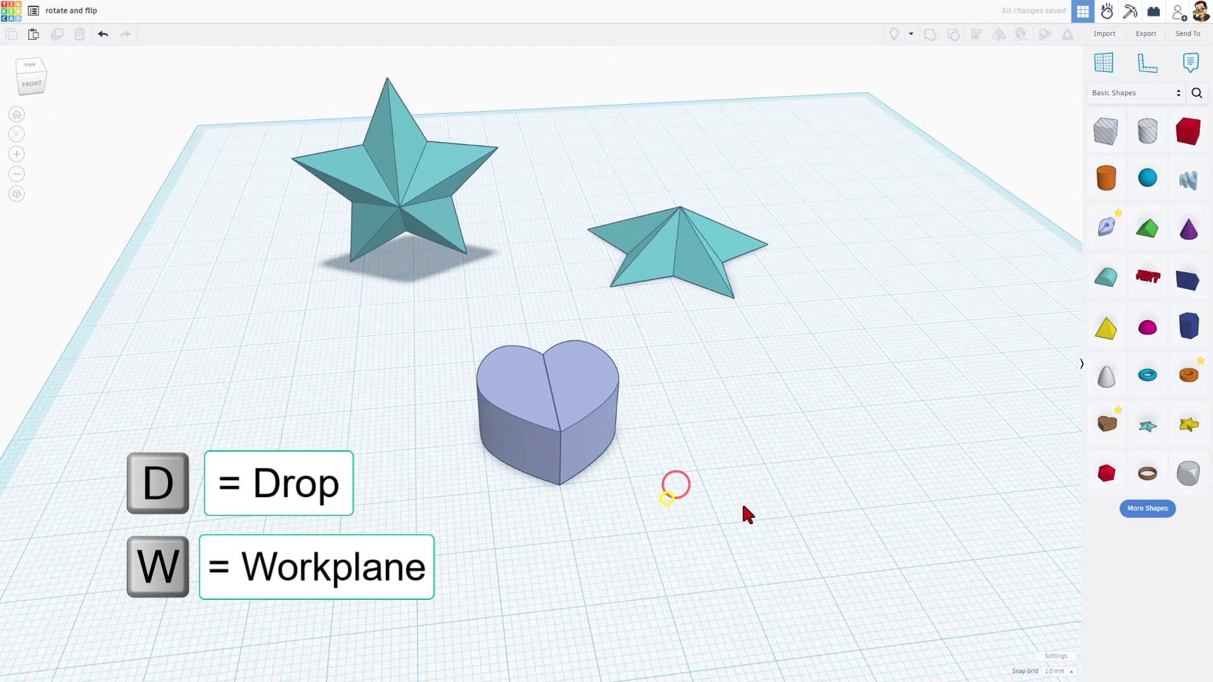
left_click(671, 438)
- Group both halves into one heart and lower its height into a thin slab
left_click(504, 465)
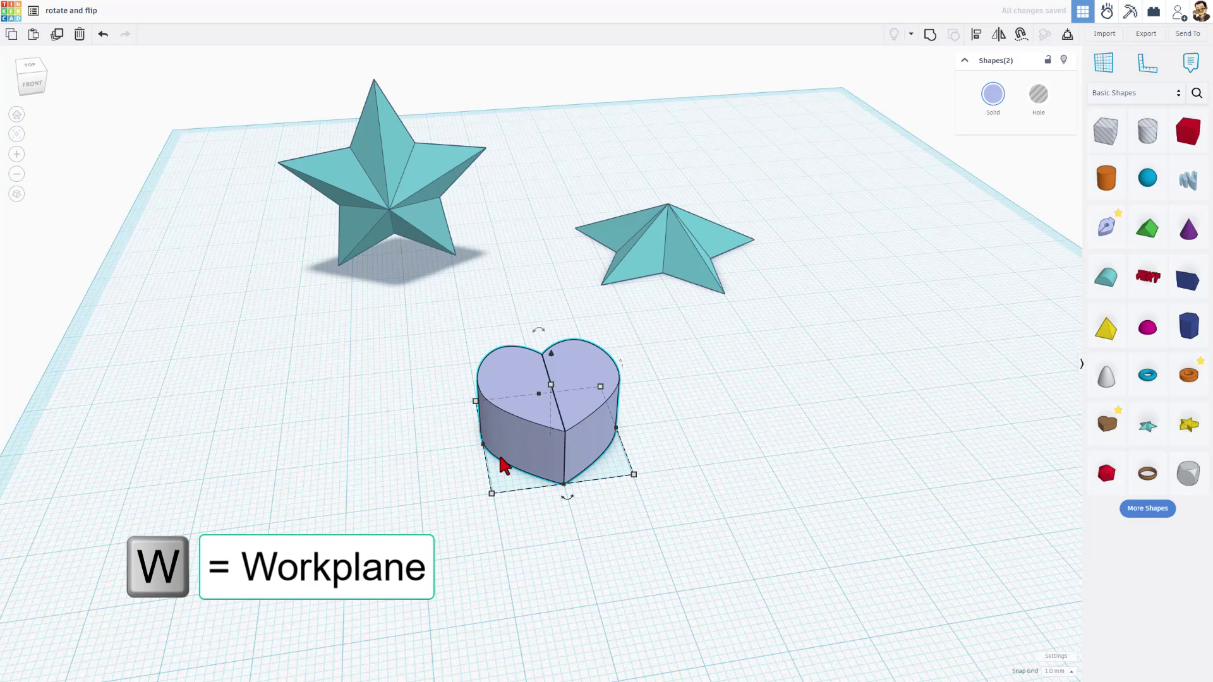
key("ctrl+g")
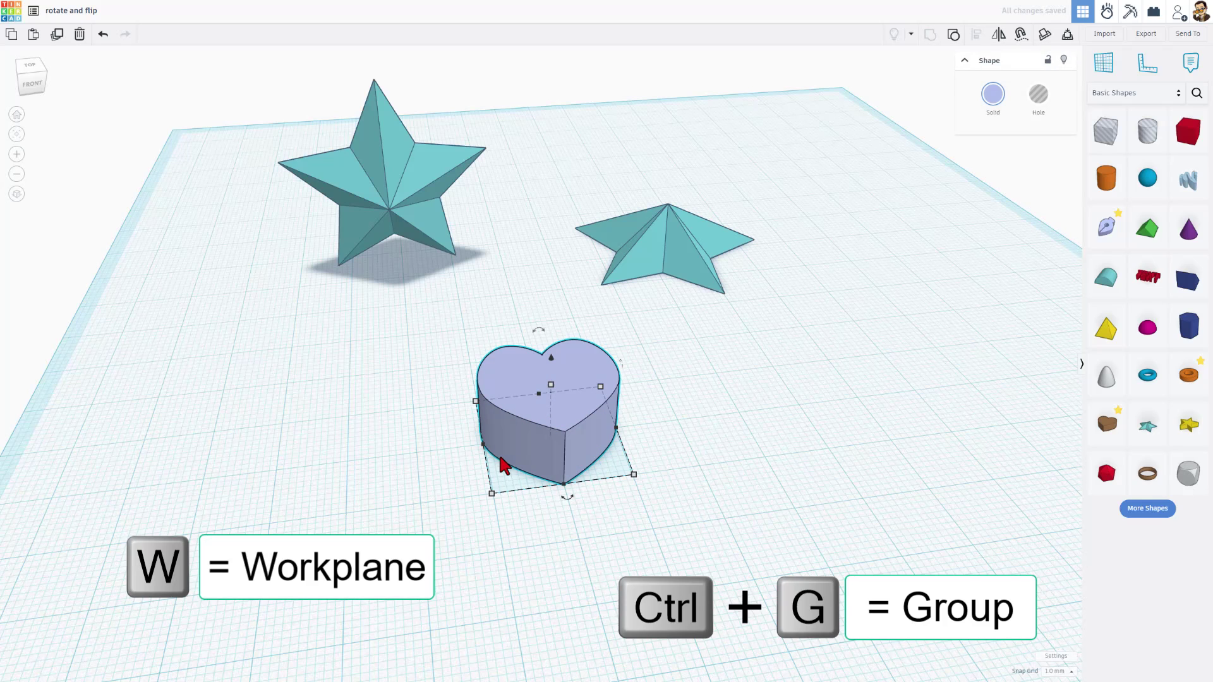
left_click(455, 449)
left_click(588, 436)
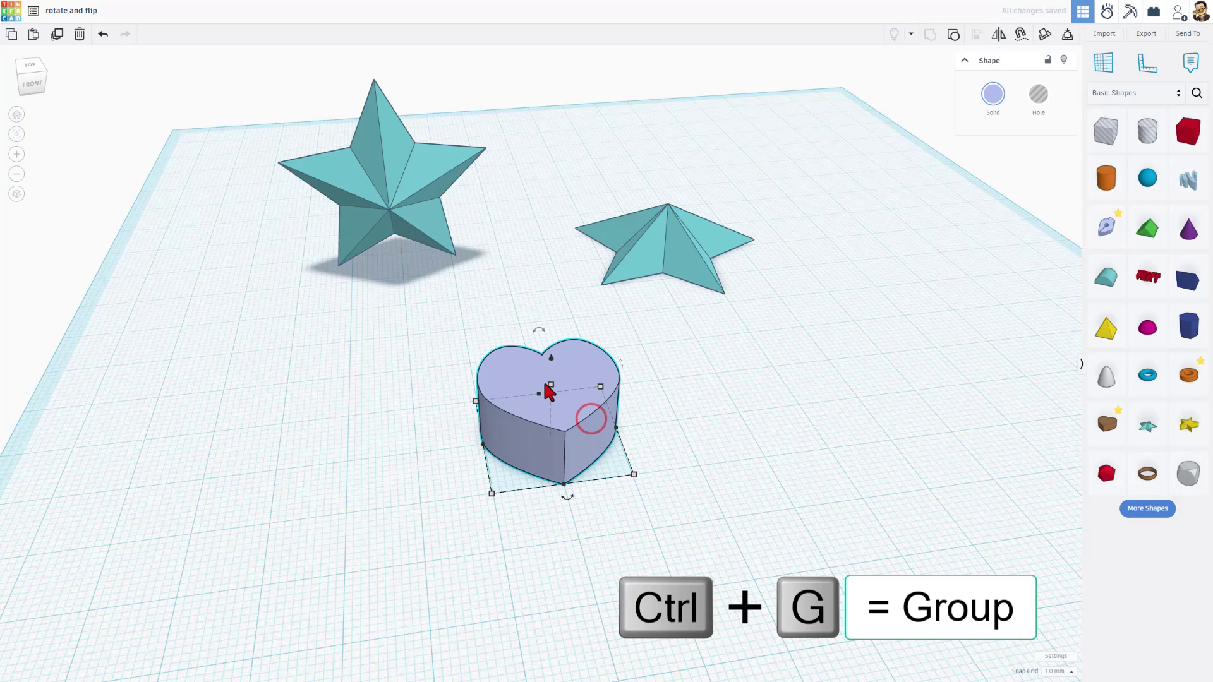
left_click_drag(549, 383, 585, 425)
right_click_drag(585, 425, 605, 465)
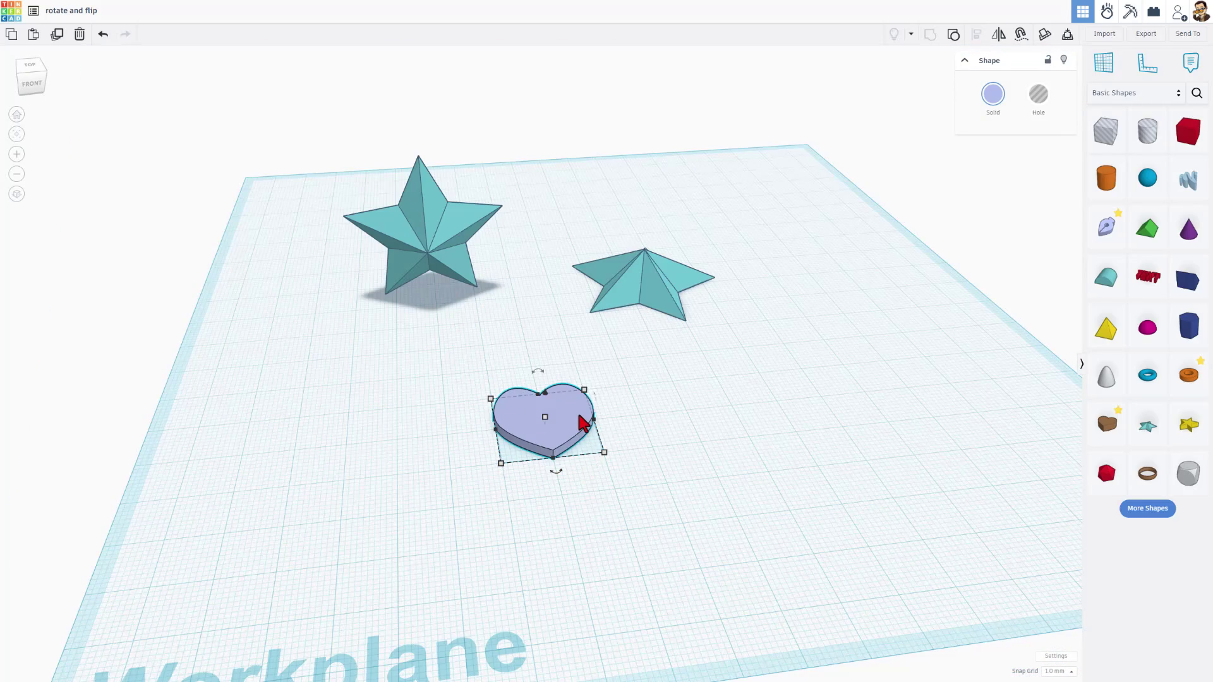
- Colour the grouped heart with the red Solid colour preset
left_click(992, 94)
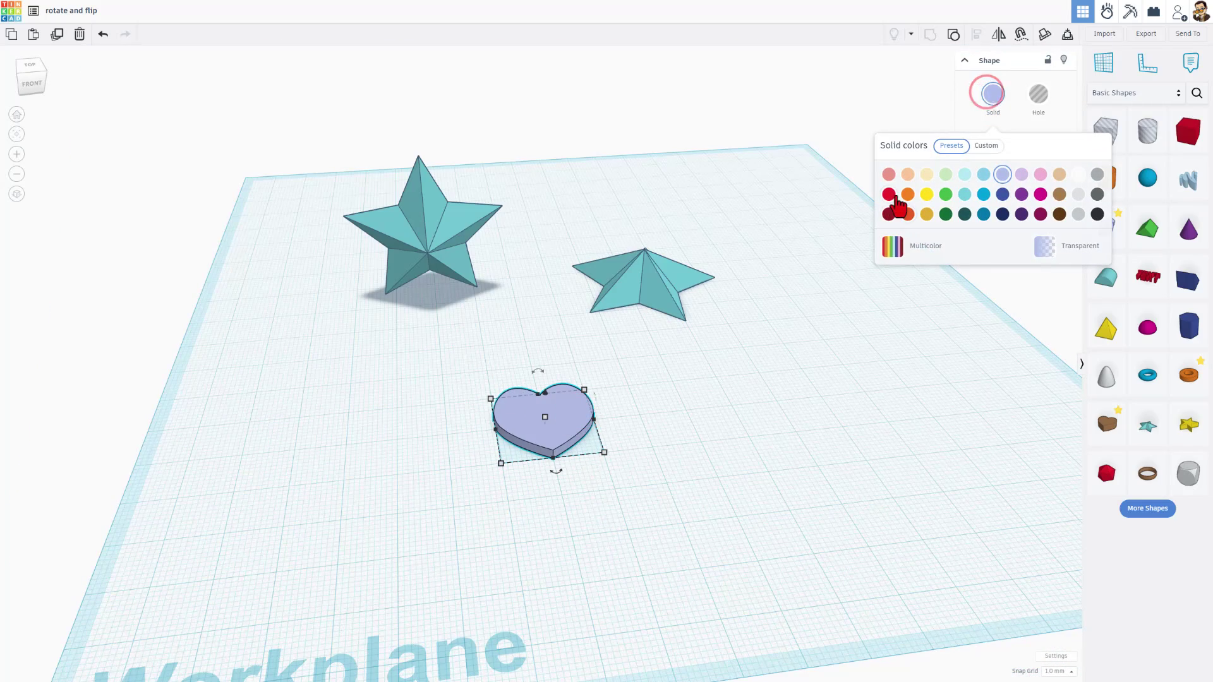
left_click(889, 194)
left_click(720, 481)
right_click_drag(720, 481, 470, 412)
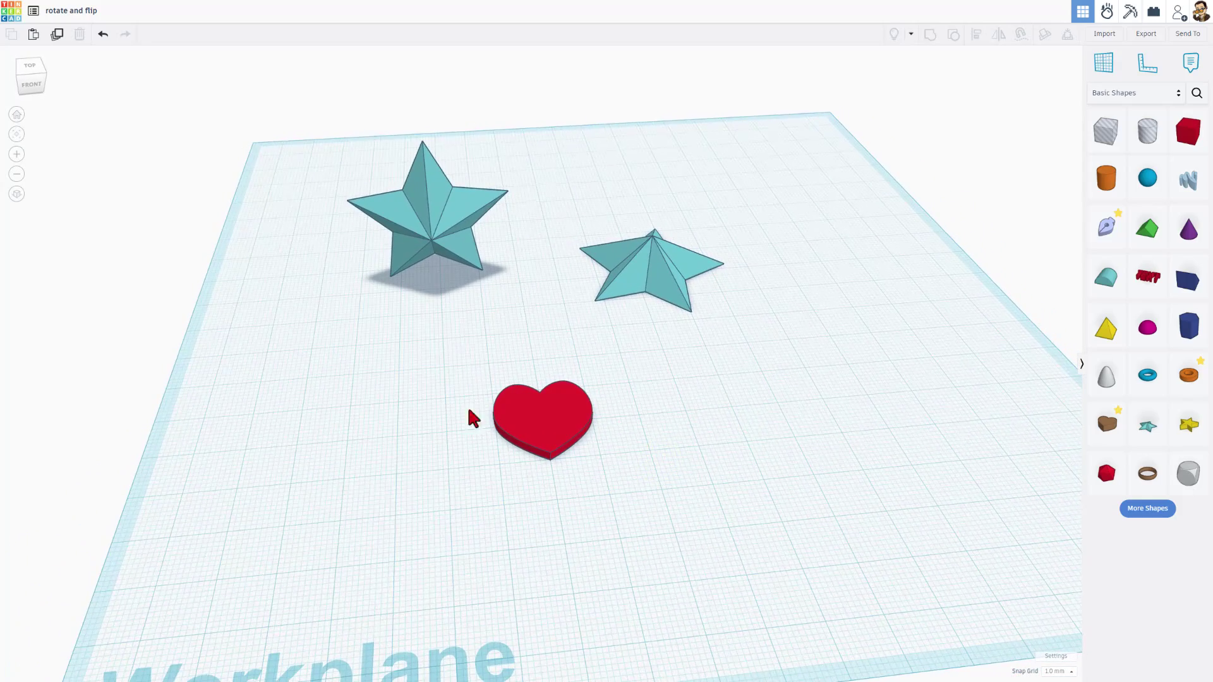
right_click_drag(569, 327, 530, 316)
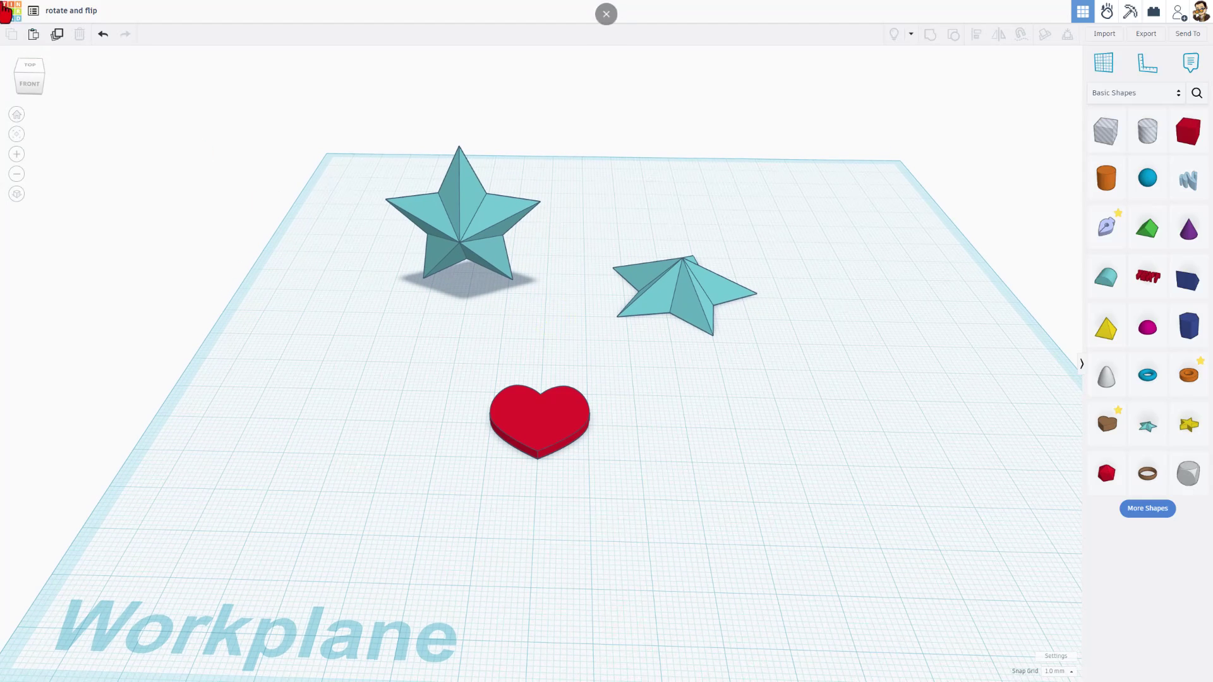
- Return to the dashboard and open the 'rotate and flip' design's properties
left_click(14, 22)
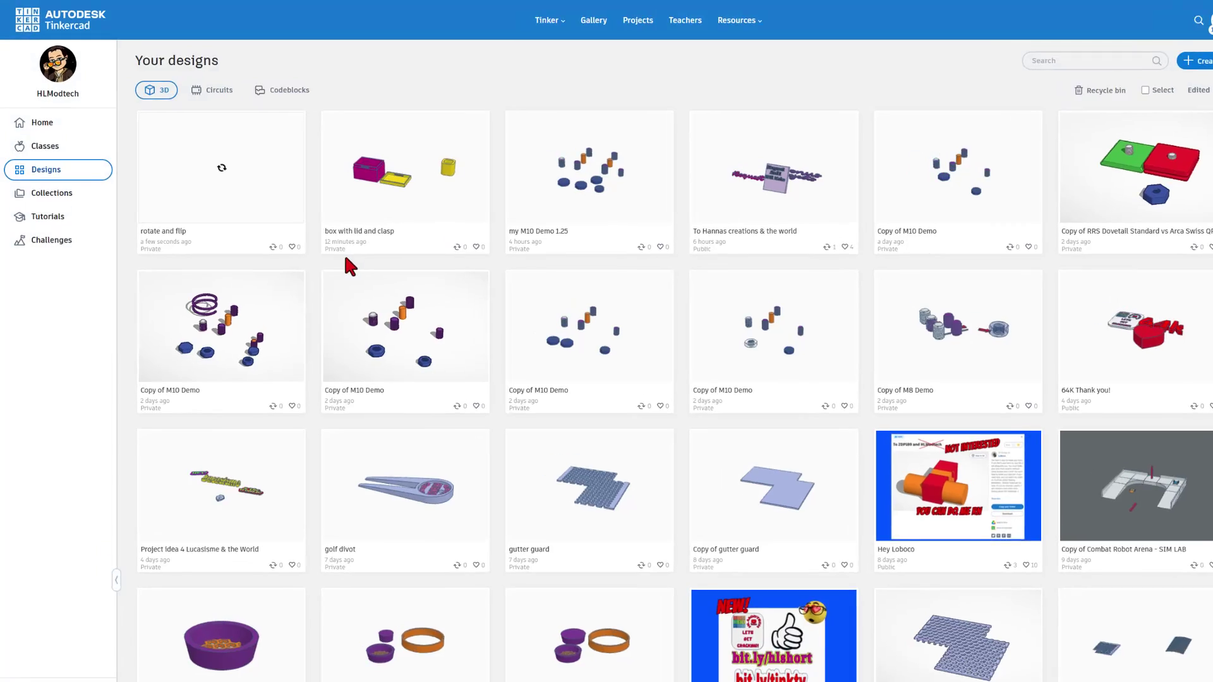
mouse_move(284, 249)
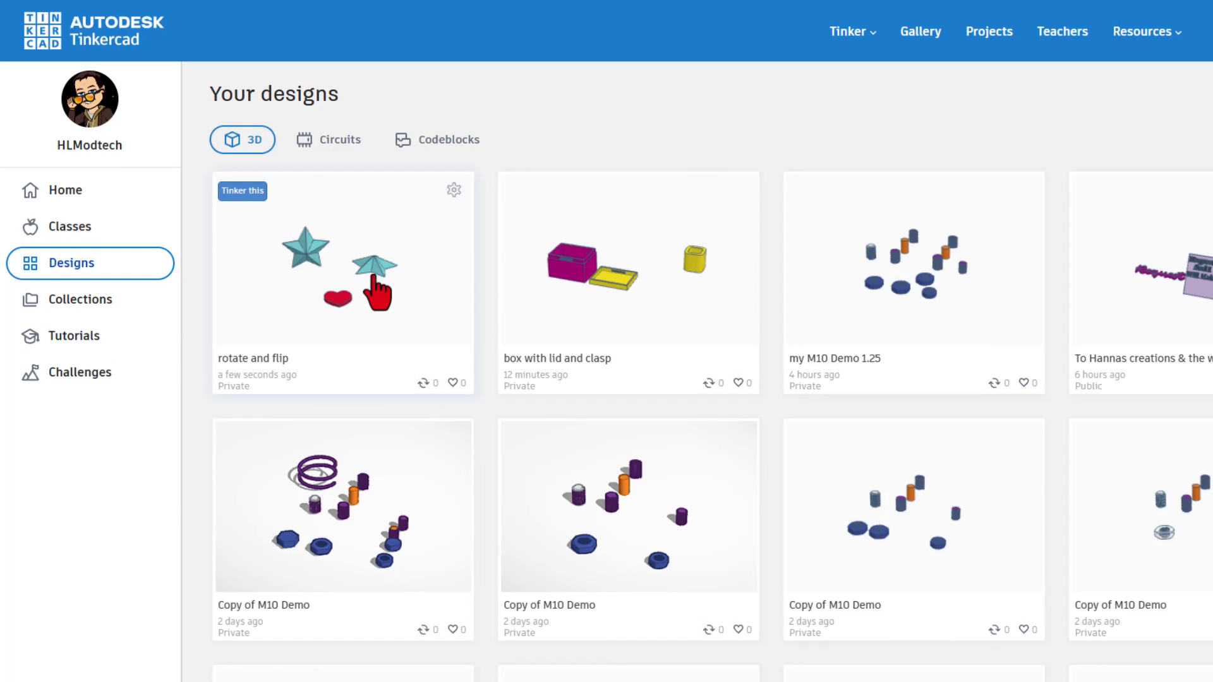
left_click(452, 191)
left_click(365, 195)
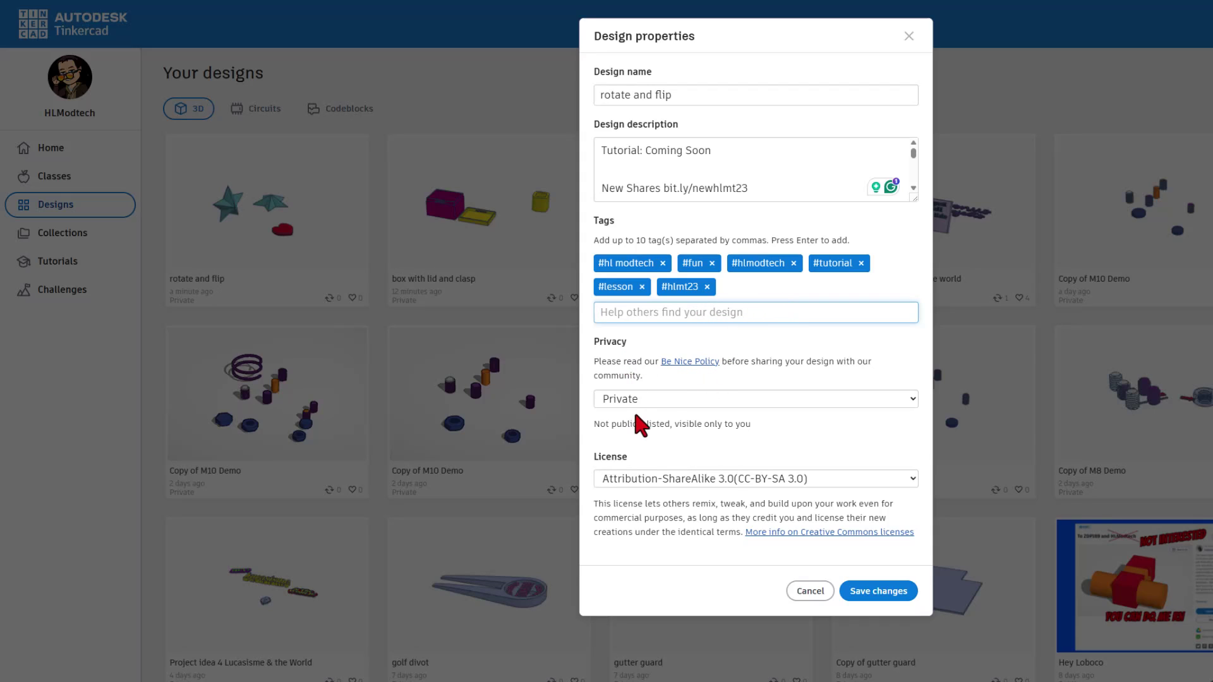
- Set privacy to Public, keep the Attribution-ShareAlike 3.0 licence, and save the properties
left_click(649, 401)
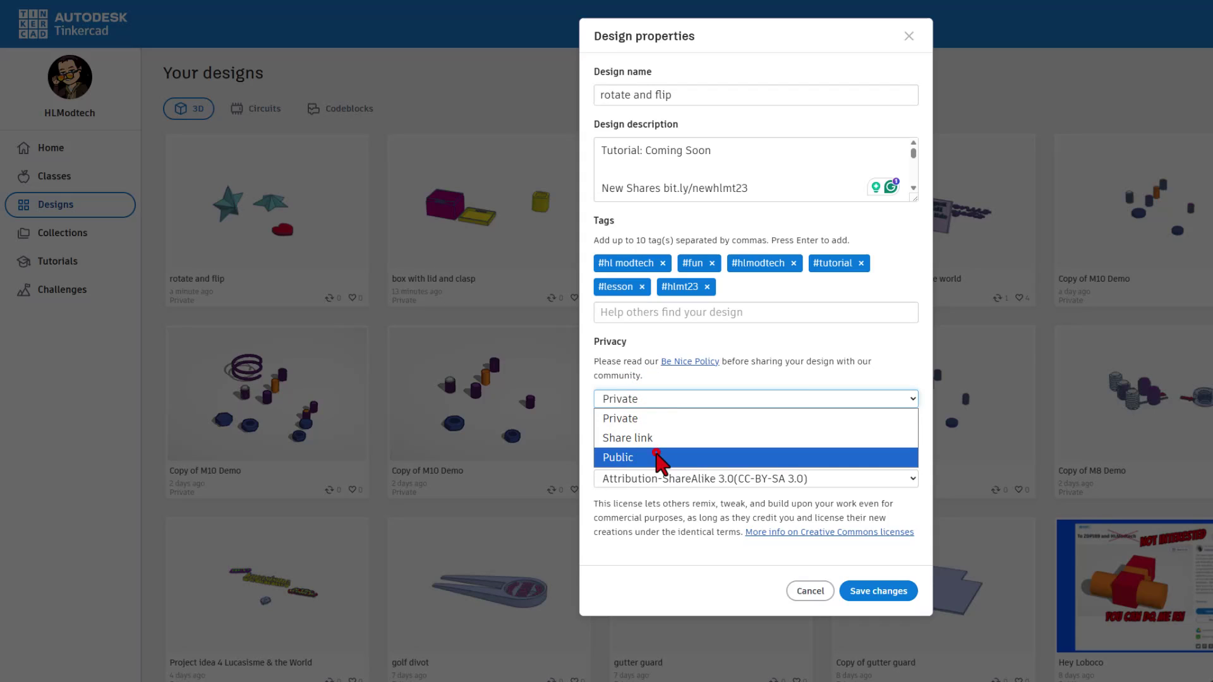
left_click(657, 455)
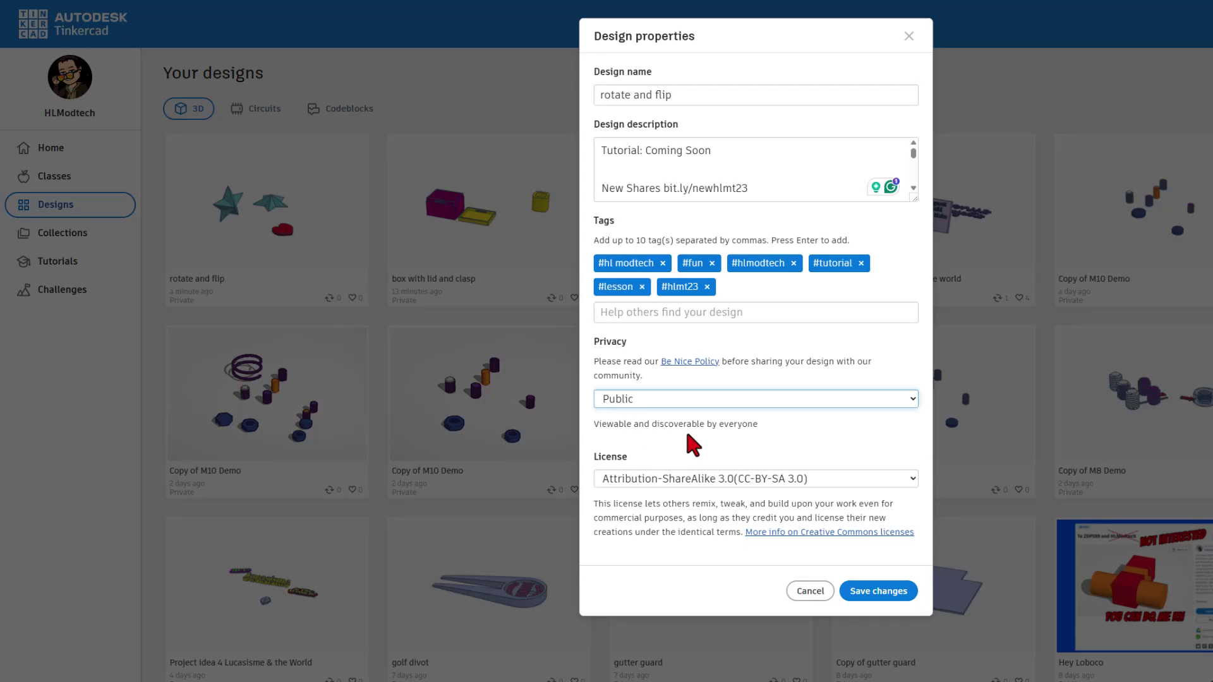
left_click(689, 483)
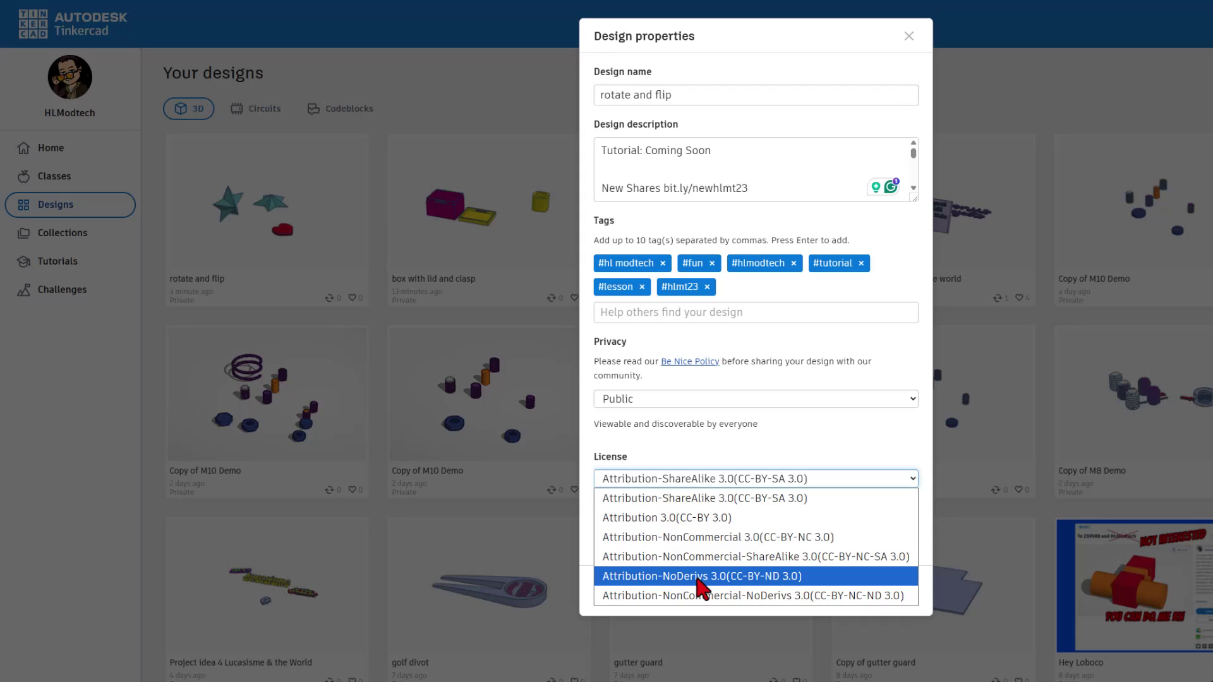
left_click(698, 498)
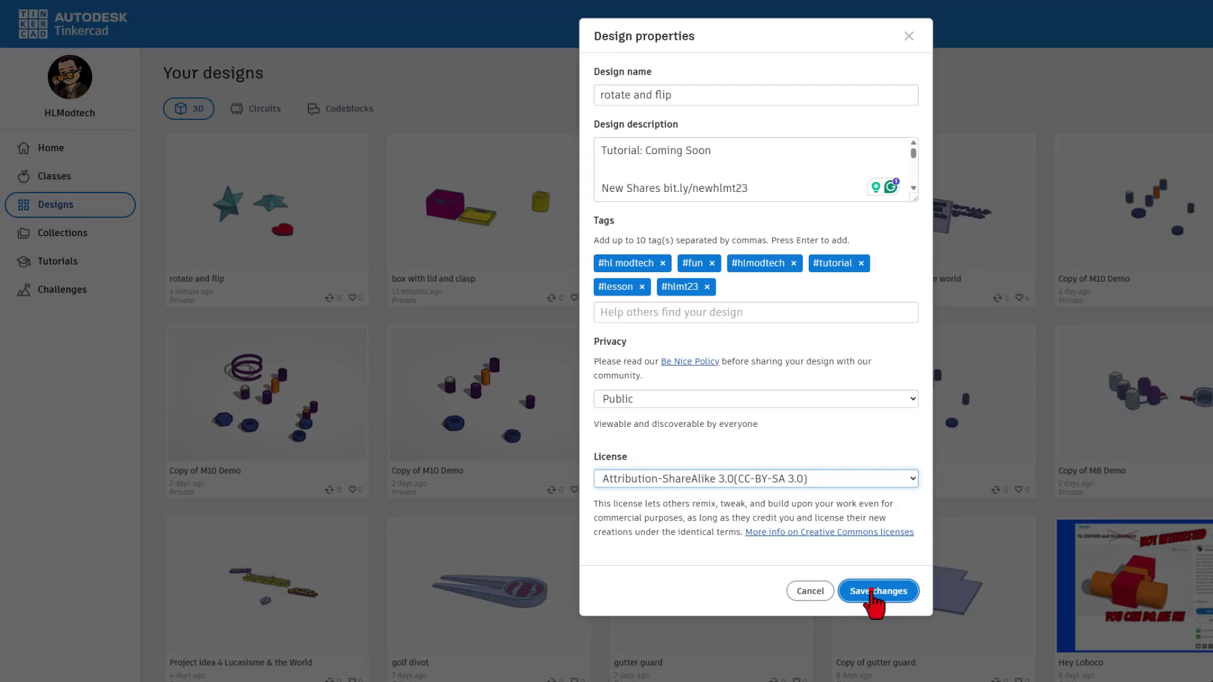
left_click(871, 590)
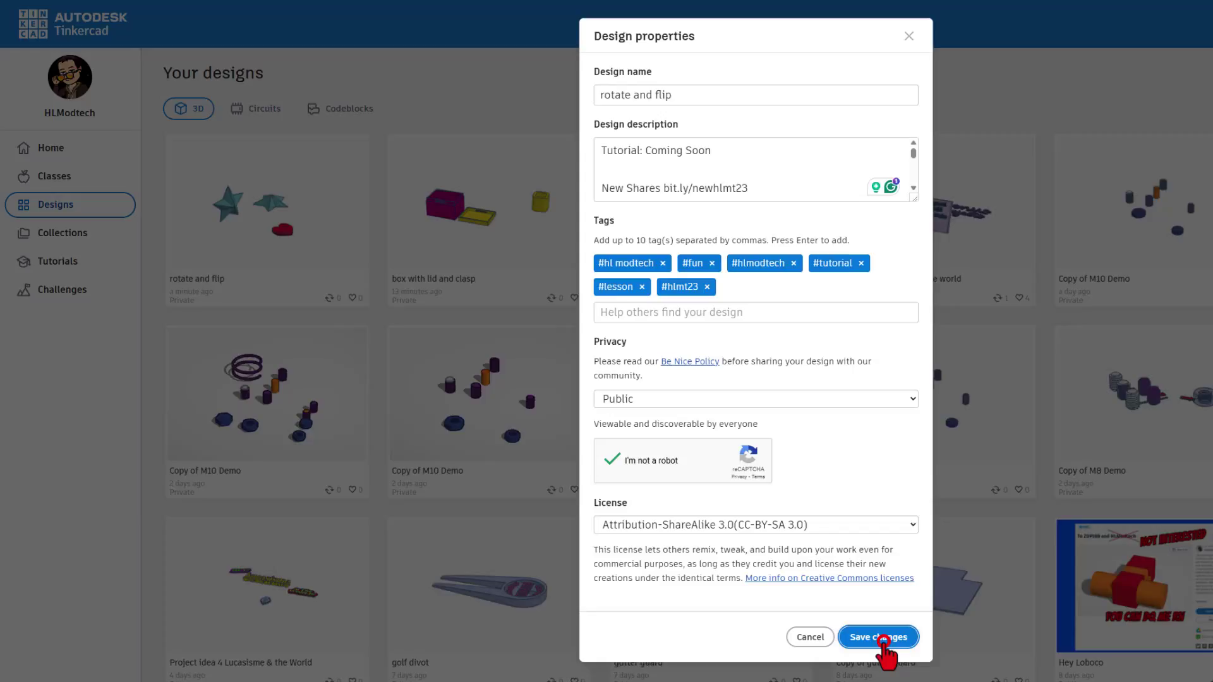
left_click(881, 638)
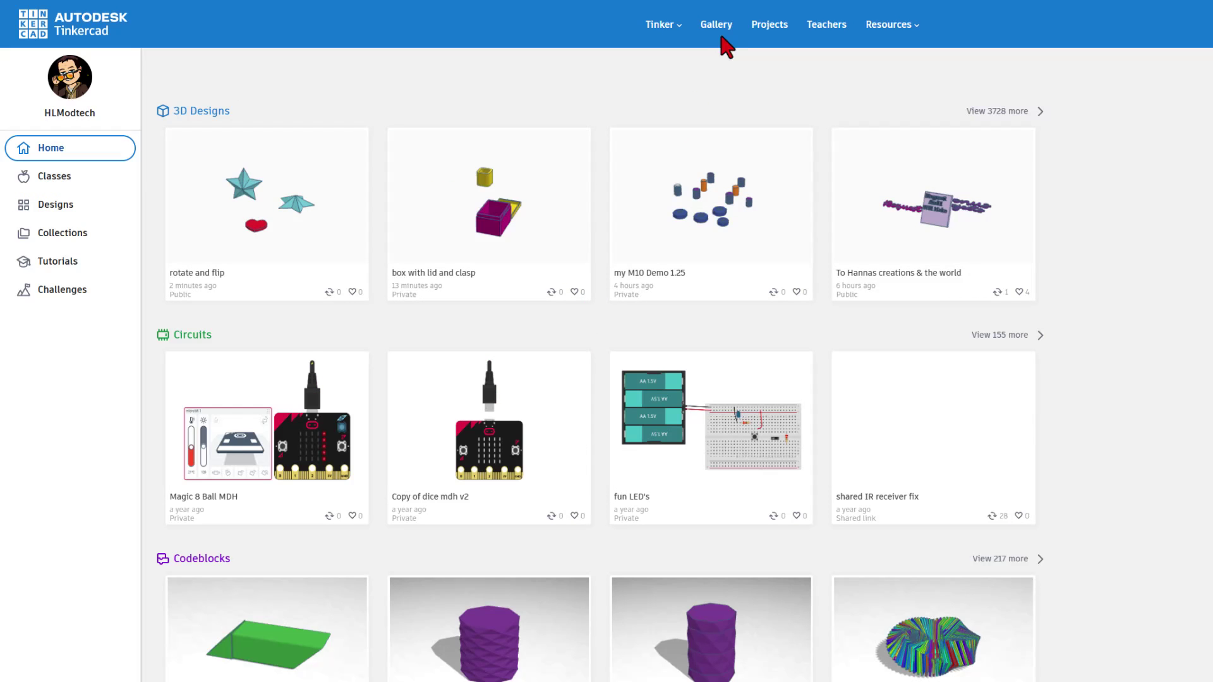
- Give The Maplecourt Manor an Awesome reaction in the community gallery
left_click(727, 27)
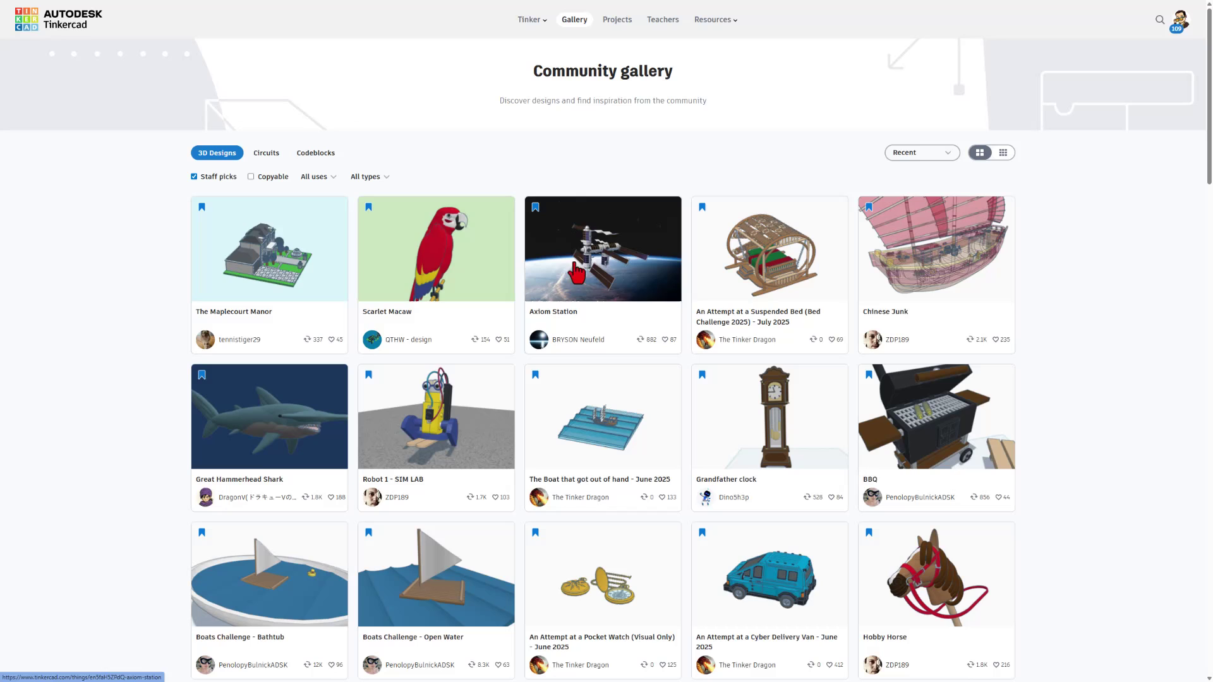
left_click(285, 264)
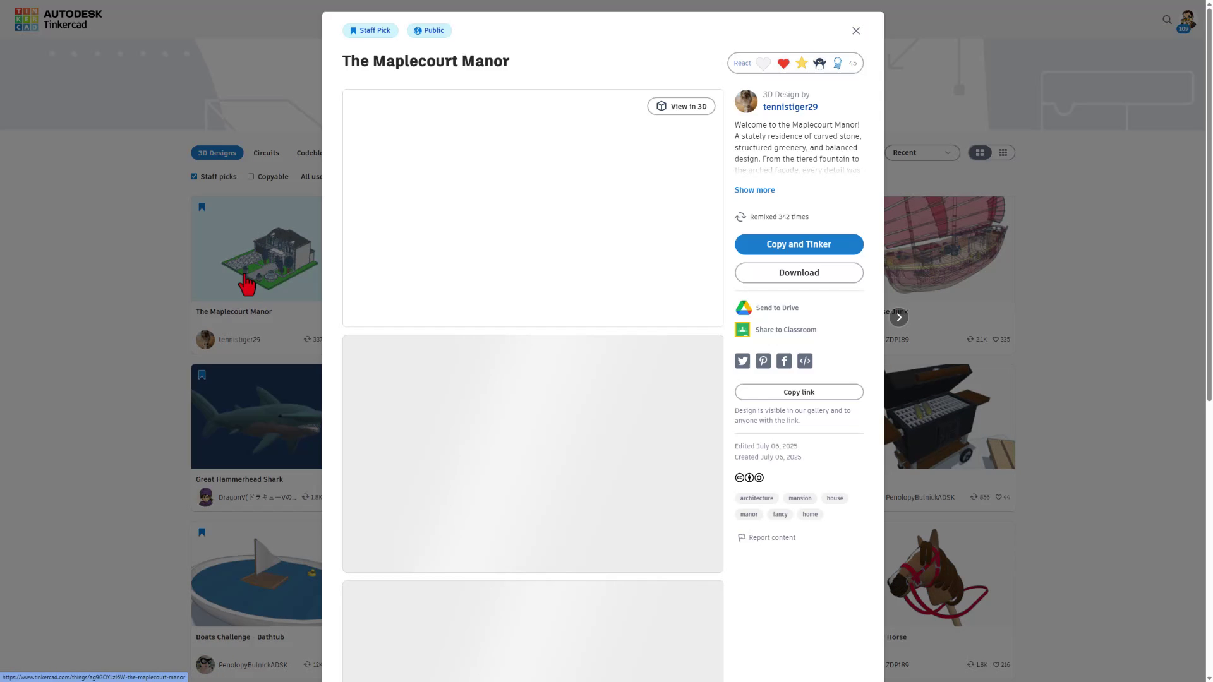
left_click(798, 62)
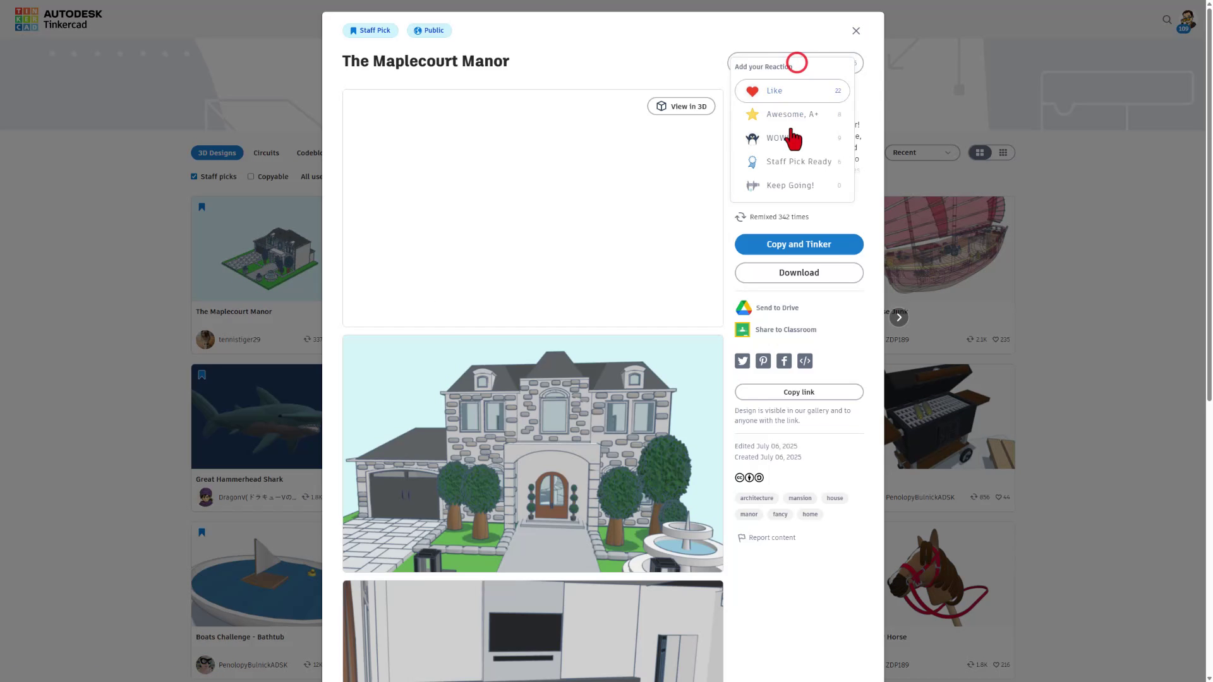
left_click(791, 112)
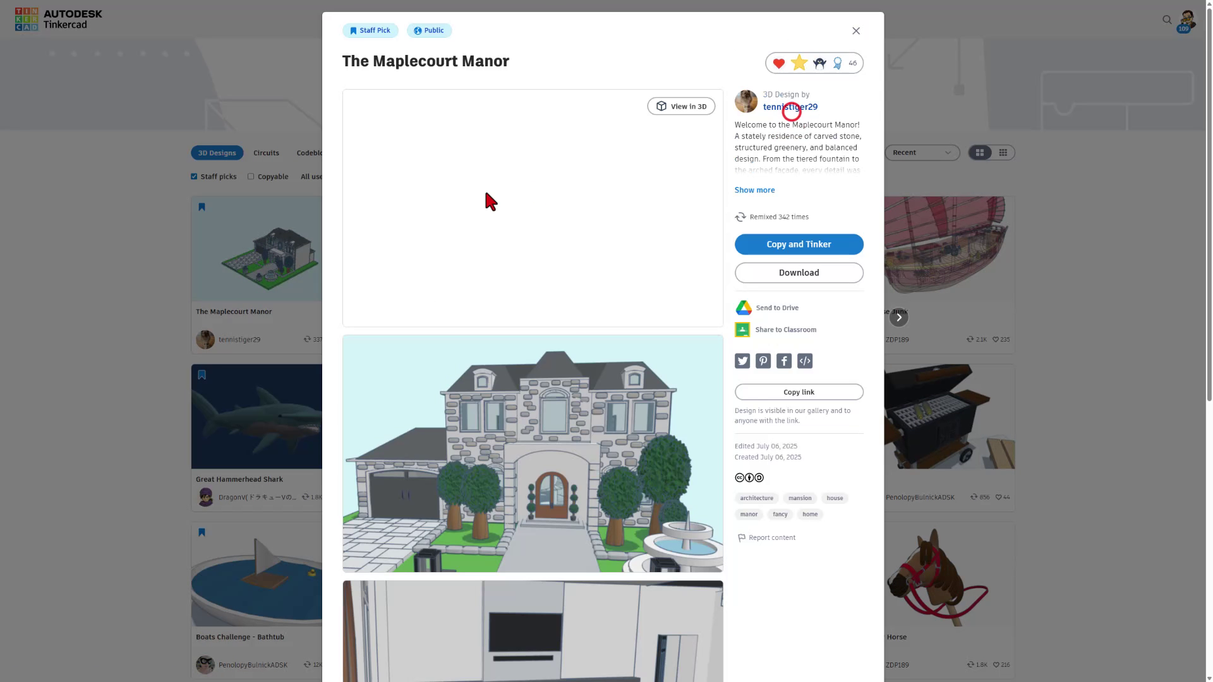
left_click(96, 163)
- Open the Sketchy Rexy design, dismiss its reaction choices, and scroll further through the gallery
scroll(50, 313, "down", 6)
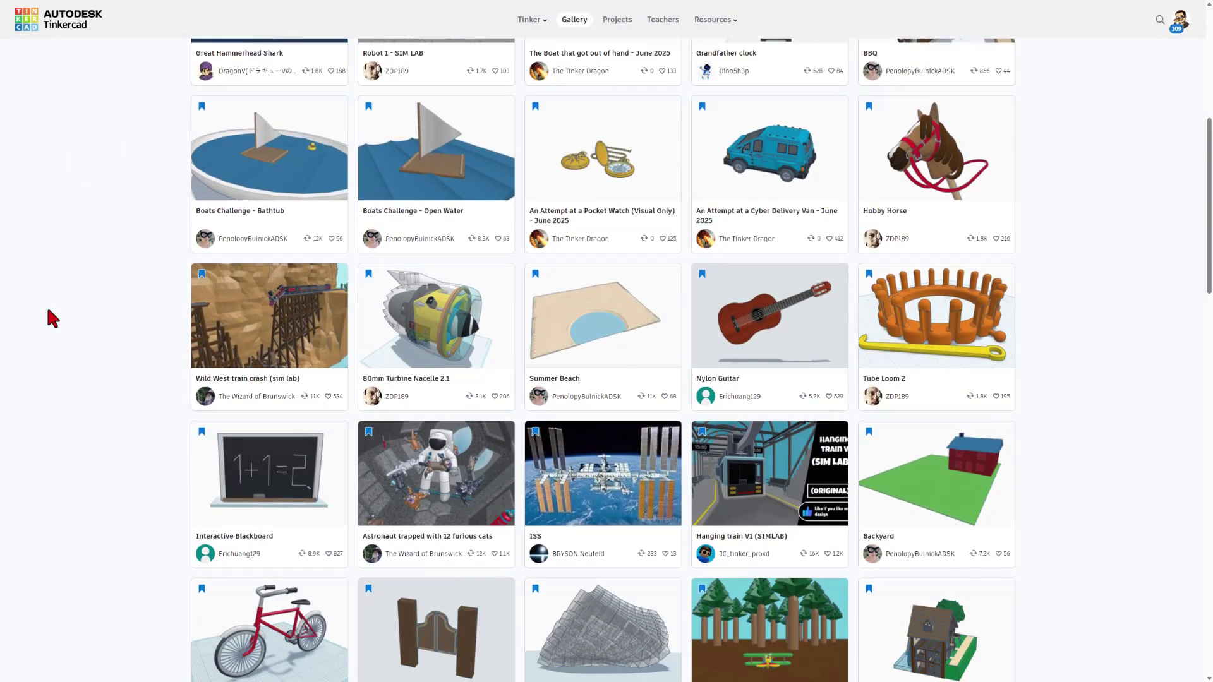
scroll(50, 310, "down", 7)
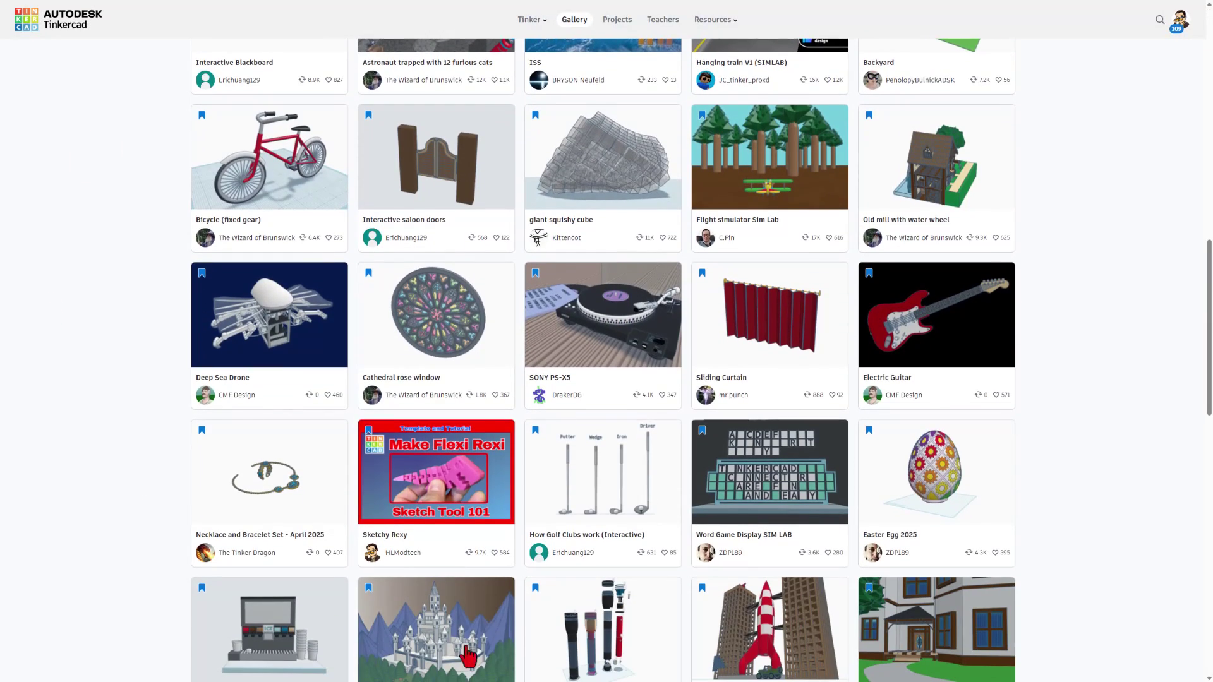
left_click(435, 486)
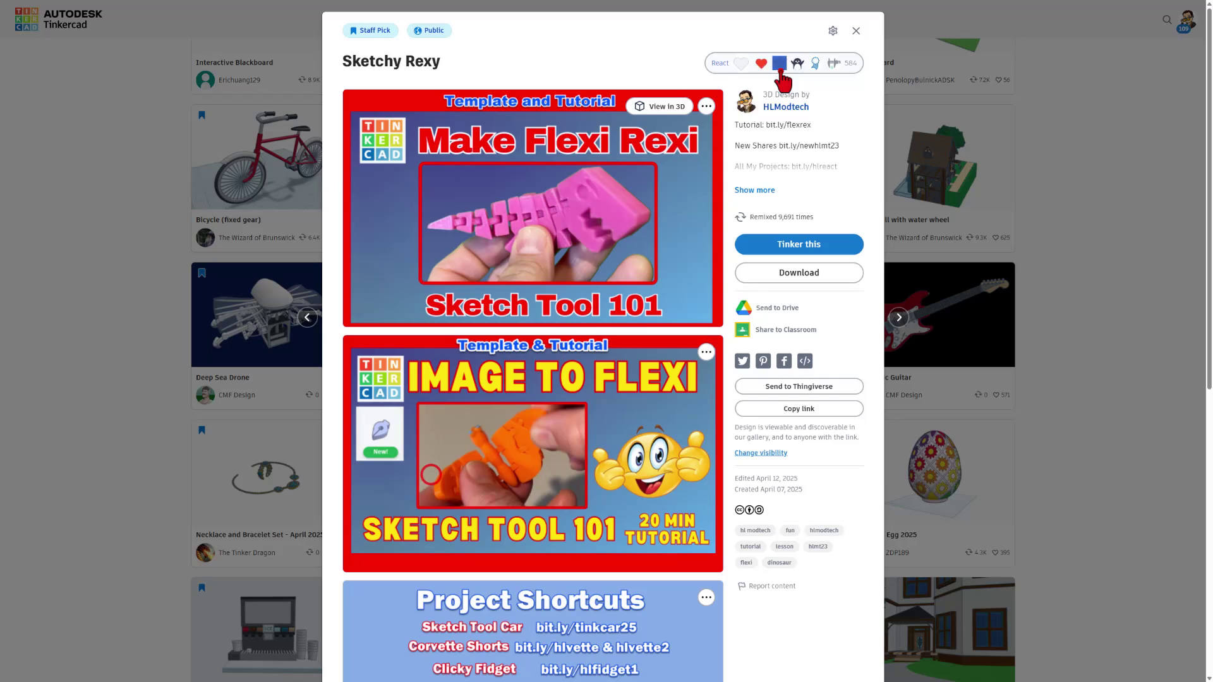
left_click(781, 69)
left_click(663, 53)
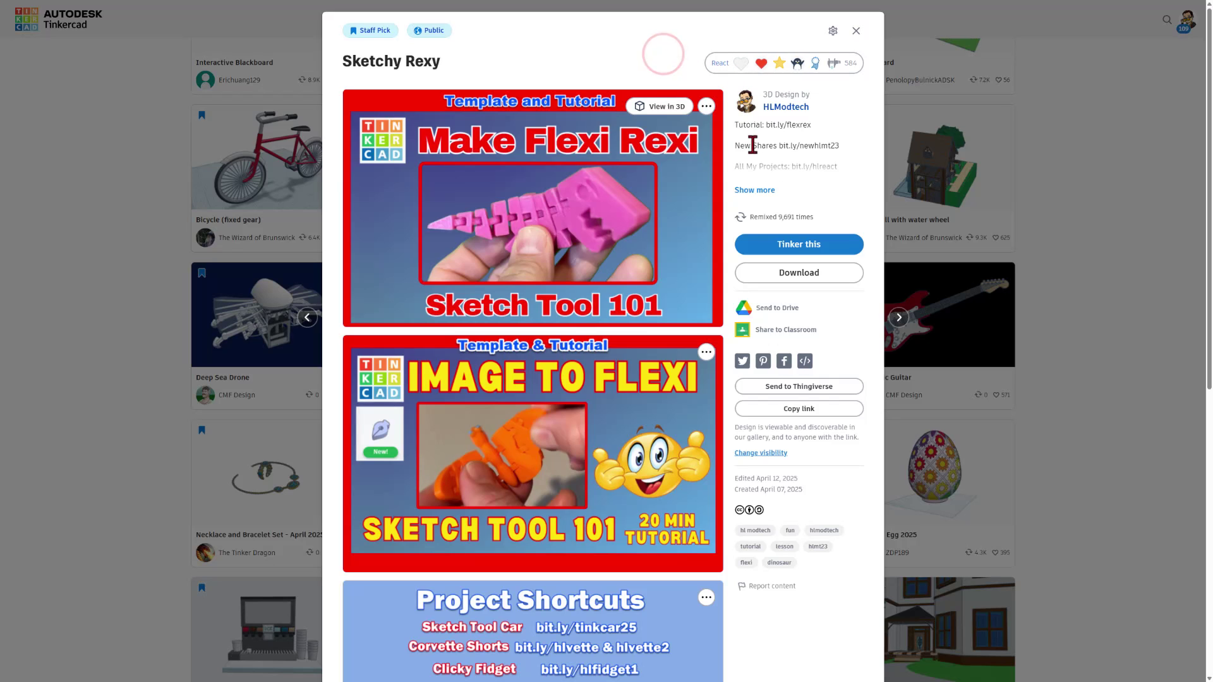
scroll(594, 341, "down", 2)
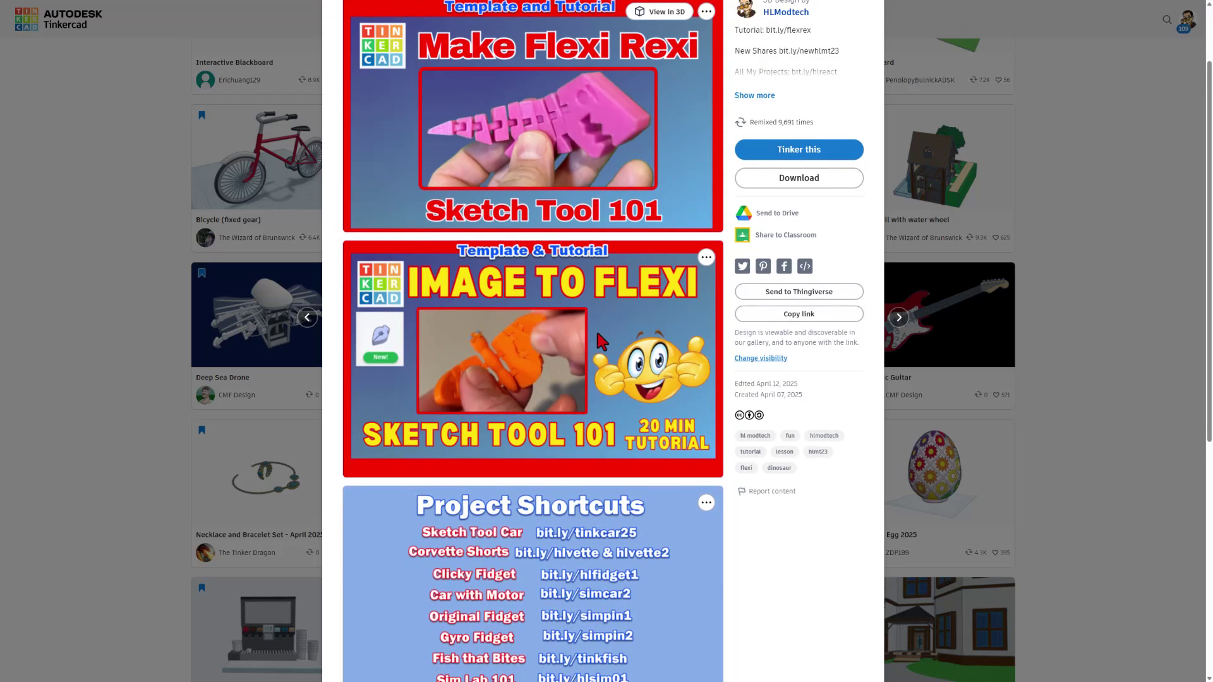
scroll(597, 445, "up", 2)
scroll(597, 446, "down", 2)
scroll(601, 449, "down", 1)
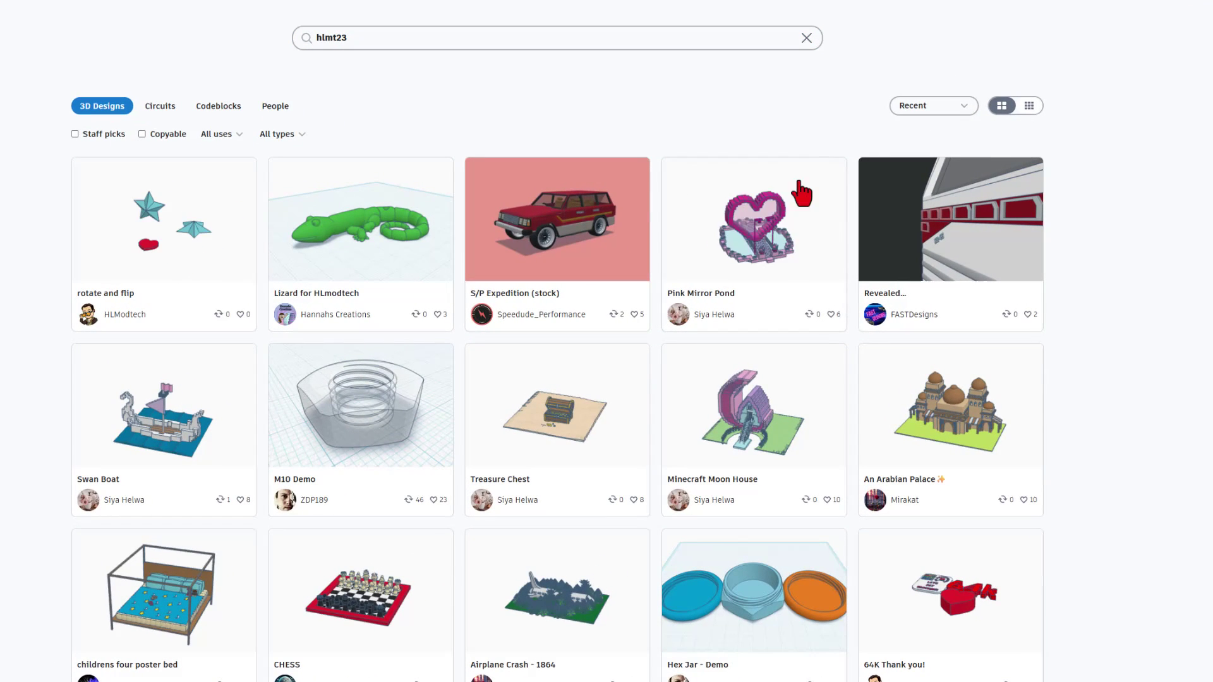
- Orbit the Lizard for HLmodtech design in the 3D viewer, then visit its creator's profile
left_click(365, 246)
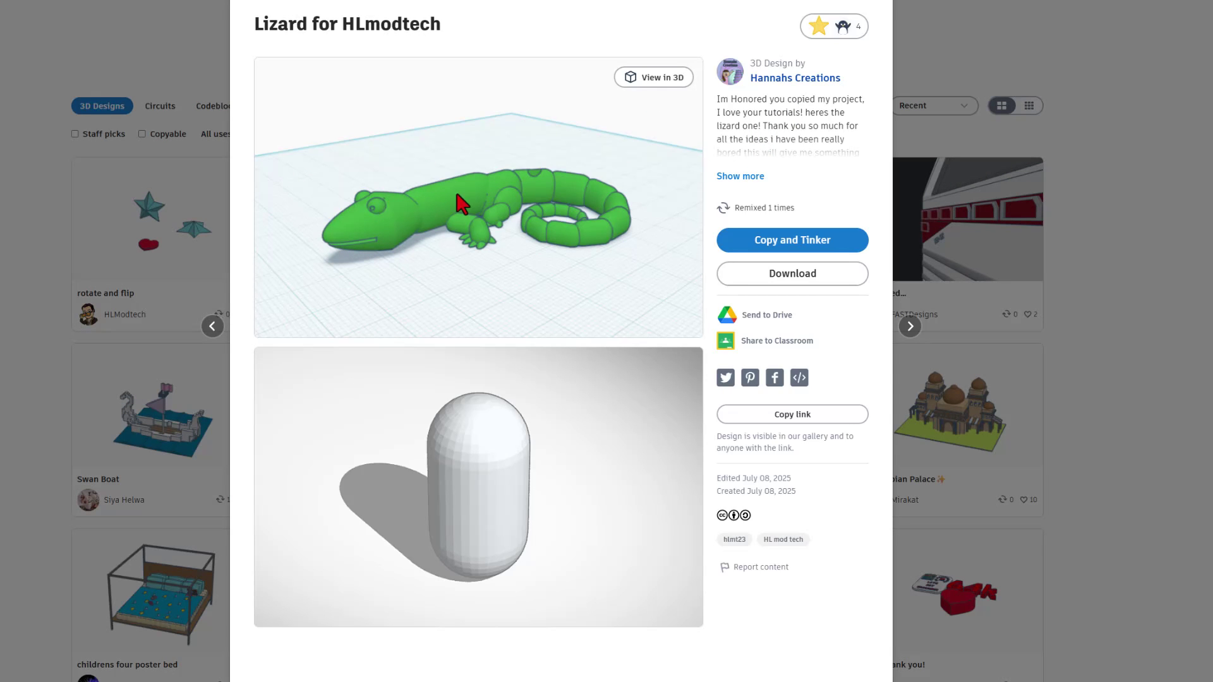
left_click(654, 78)
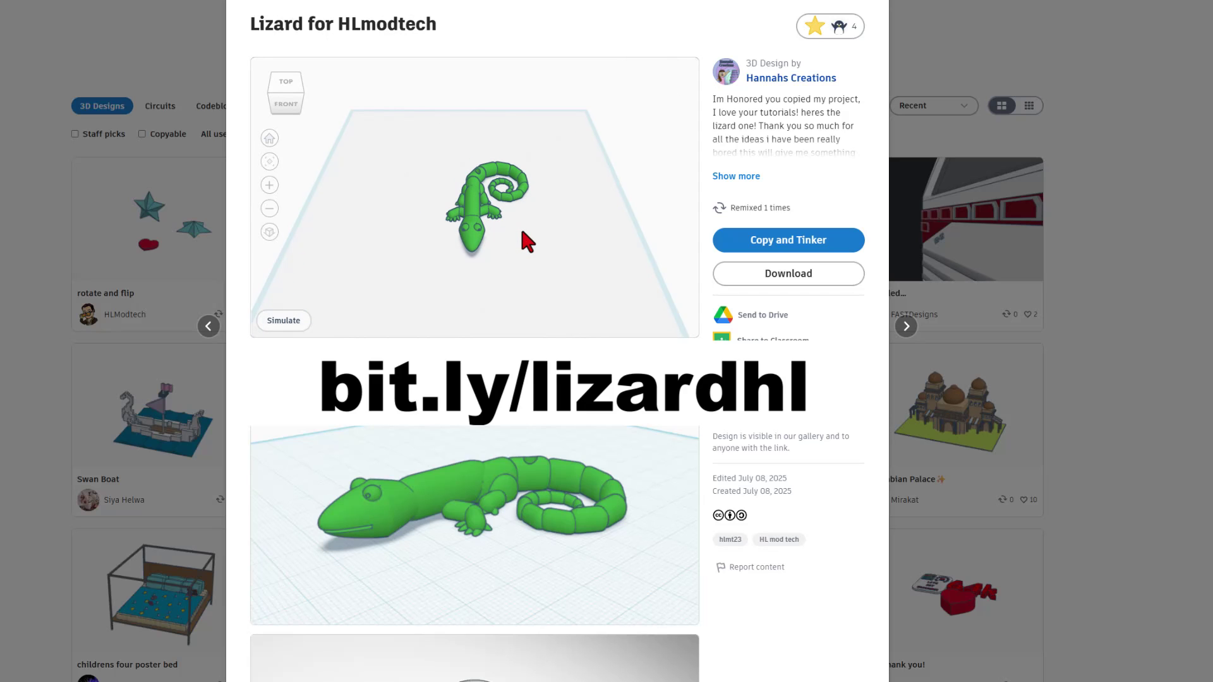
left_click_drag(523, 235, 485, 158)
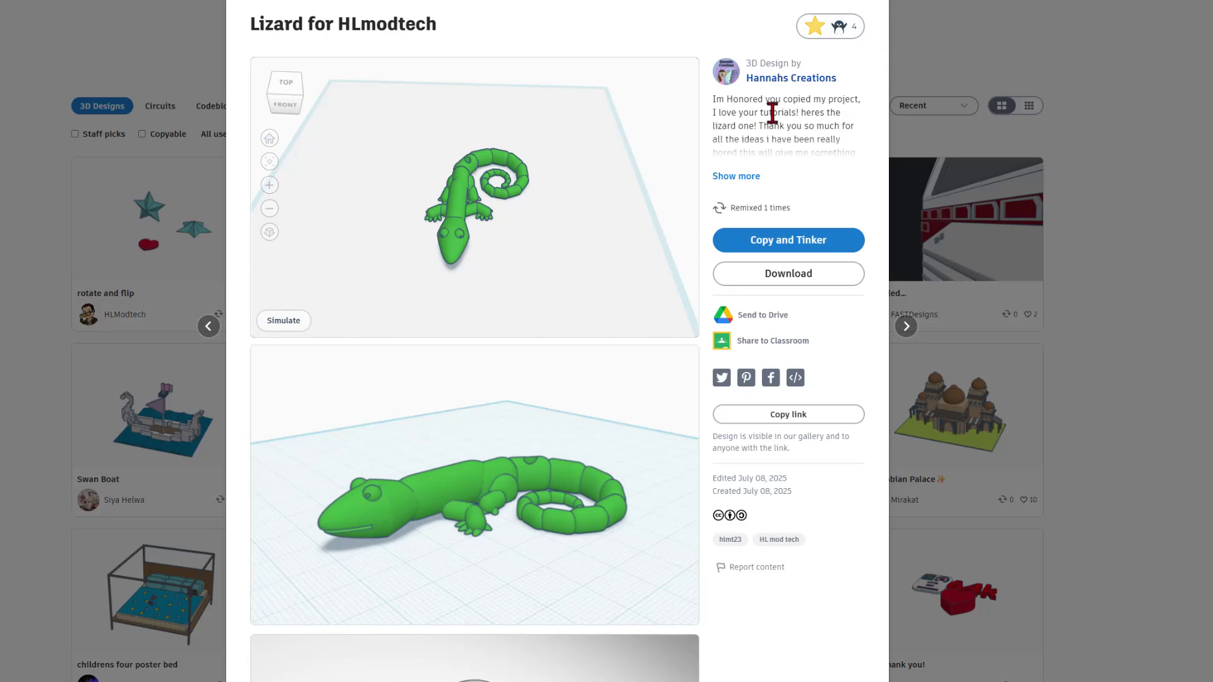
left_click(772, 79)
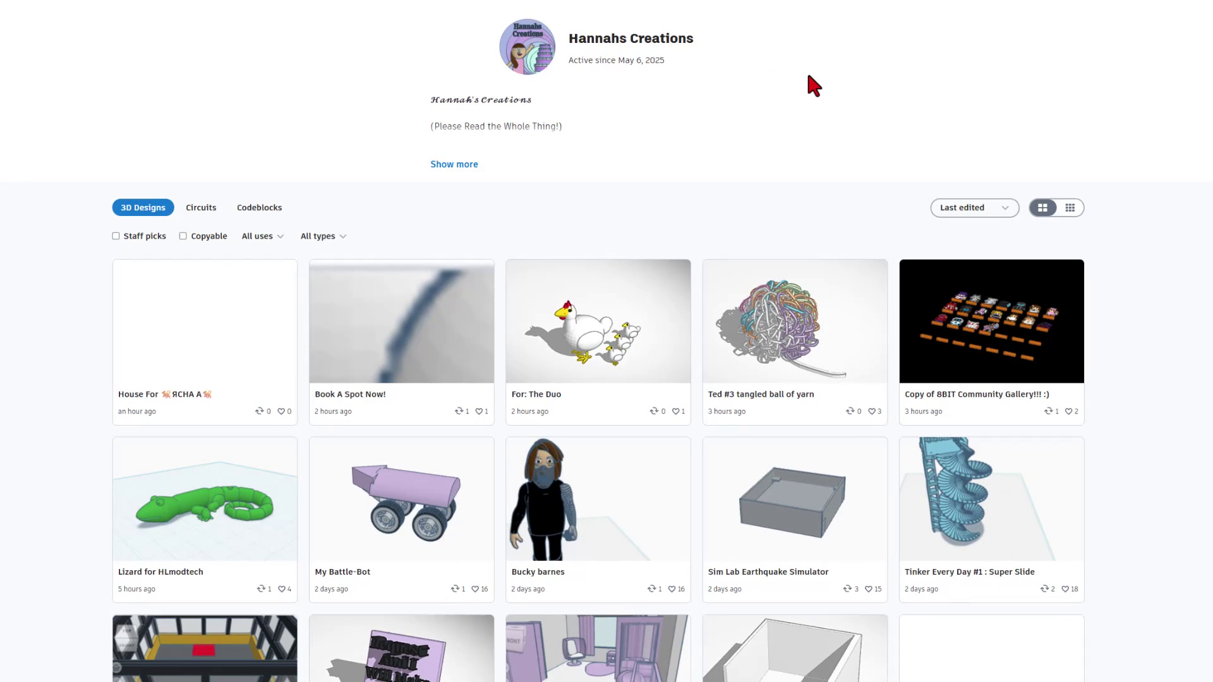
- Give the For: The Duo design an Awesome reaction and close its details
left_click(597, 326)
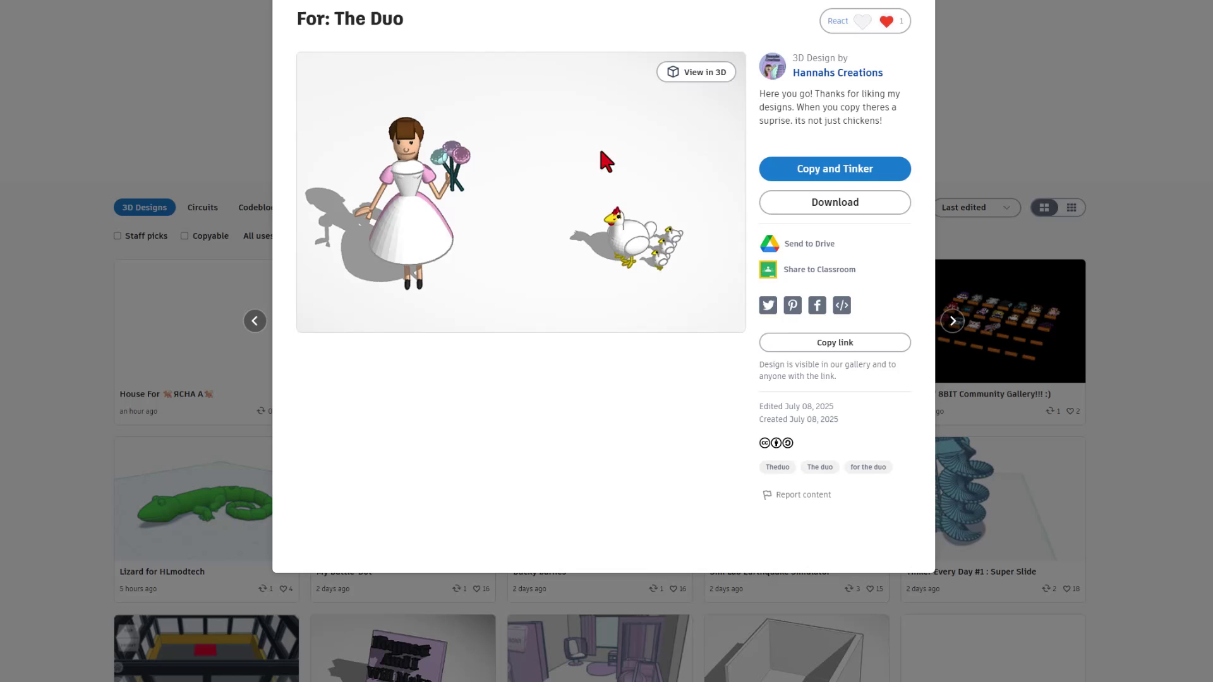
left_click(874, 21)
left_click(842, 80)
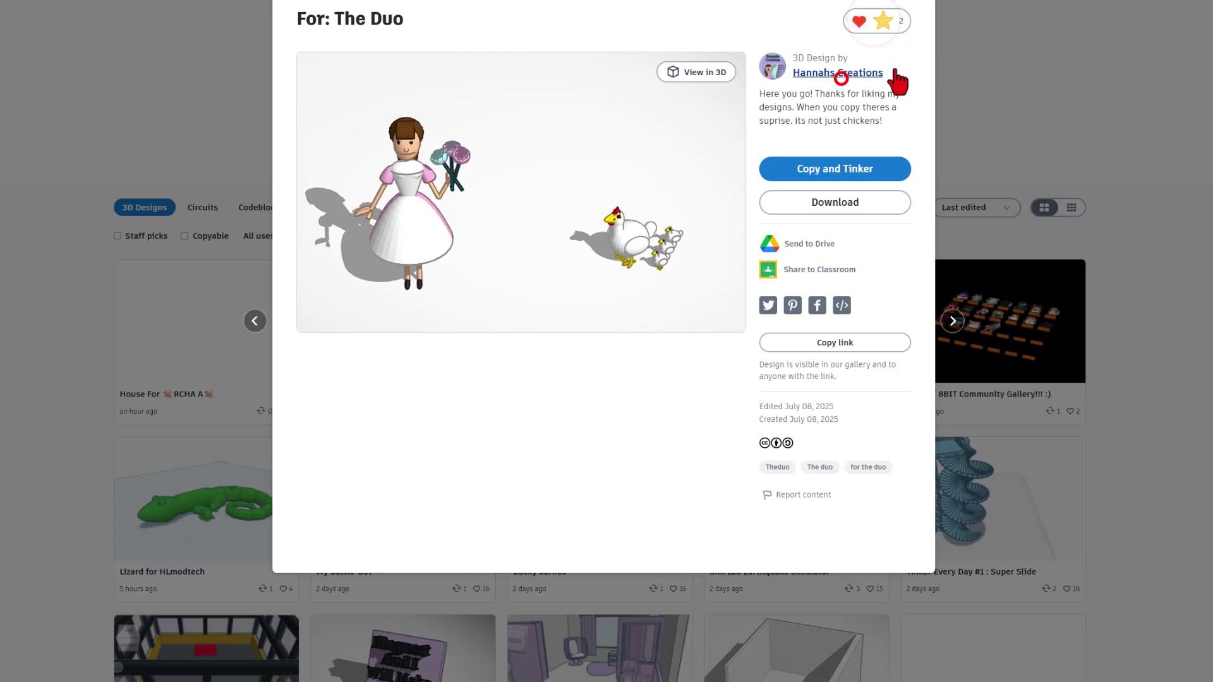
left_click(983, 58)
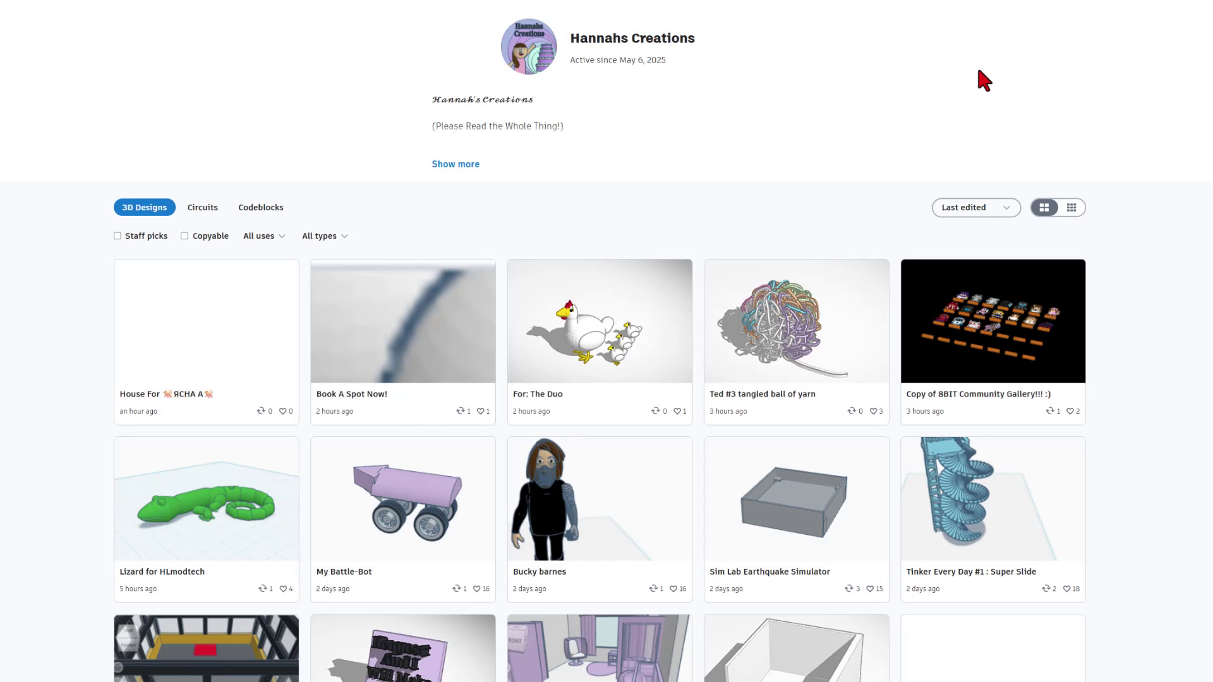